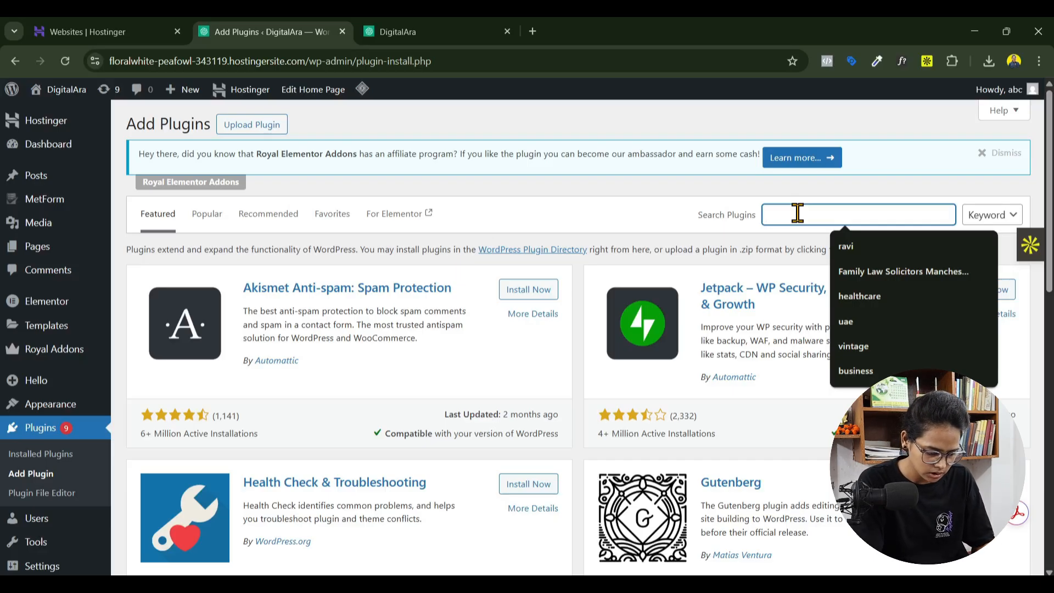
Step: Search the plugin directory for "gtranslate" and install Translate WordPress with GTranslate
text(gtranslate)
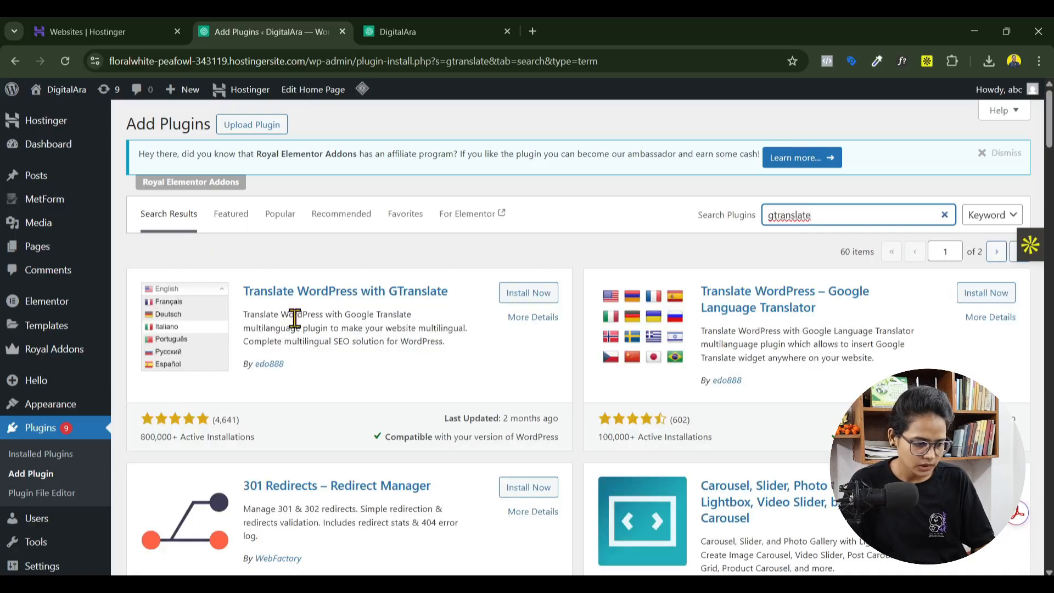
click(509, 297)
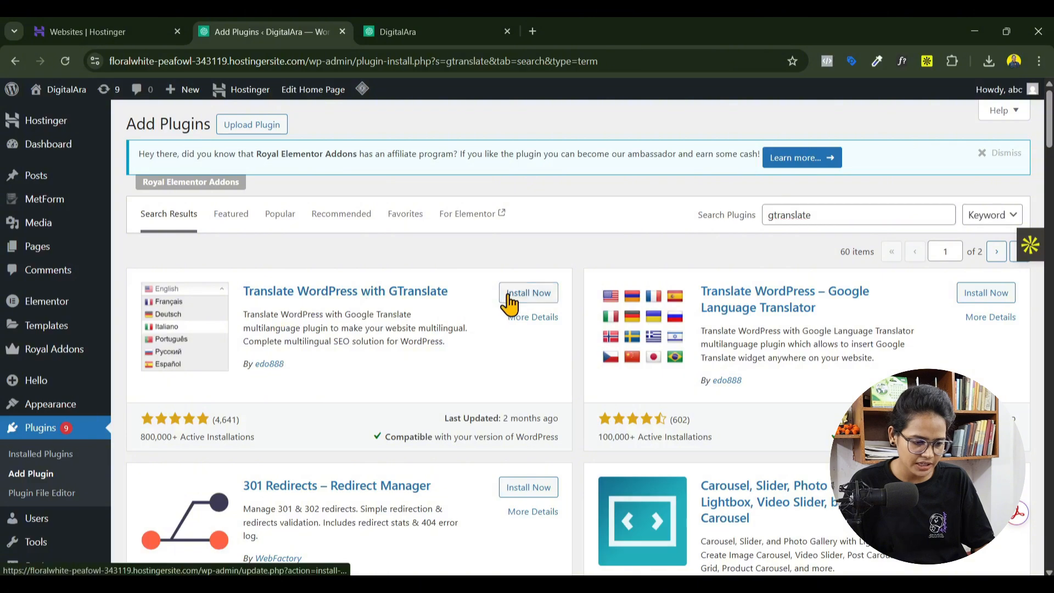
drag(273, 439, 146, 444)
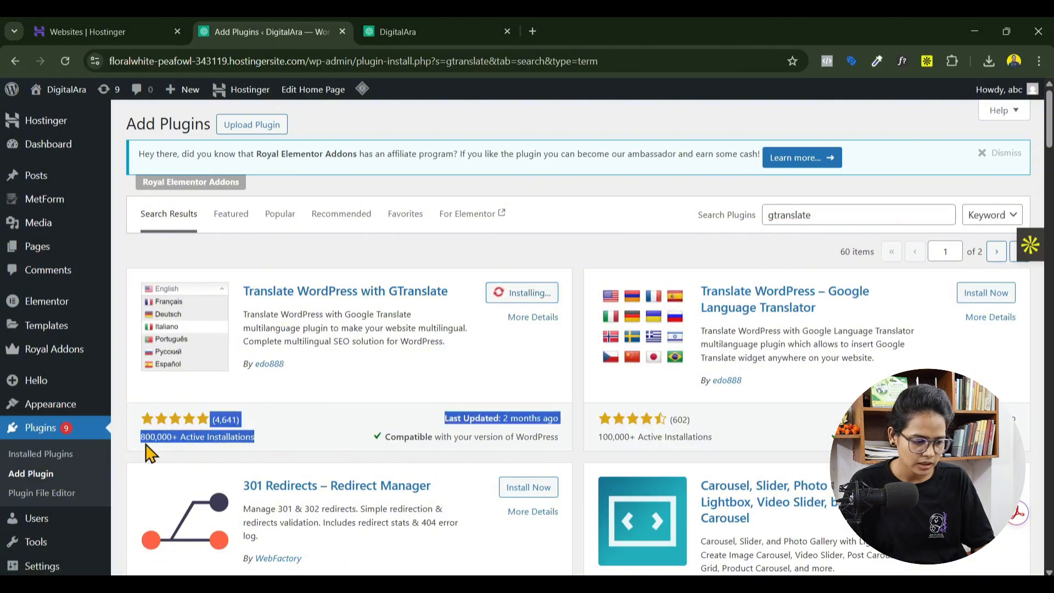
click(339, 413)
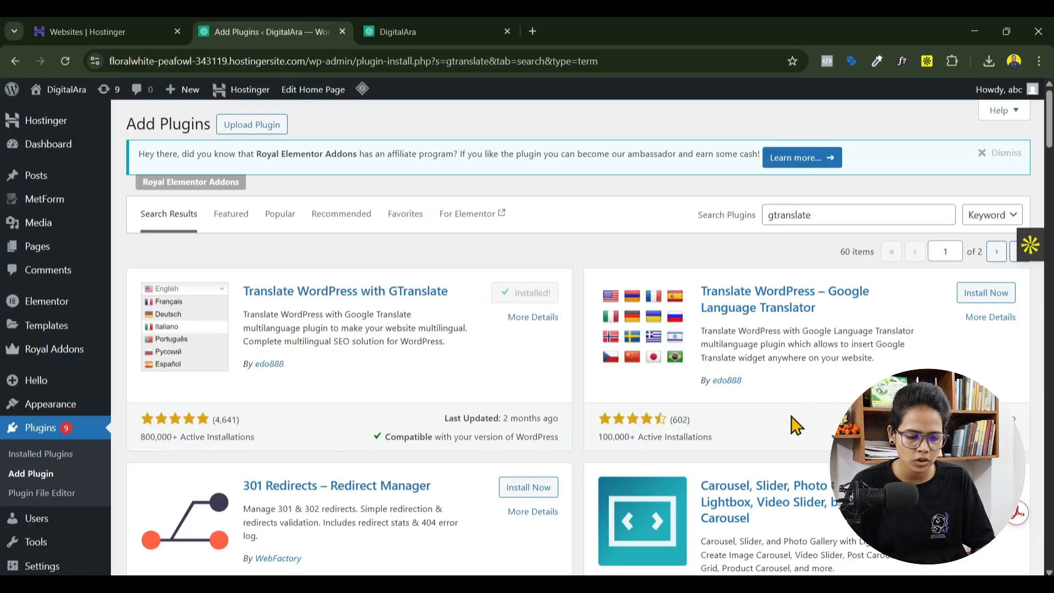
Step: Activate the installed Translate WordPress with GTranslate plugin
scroll(794, 424, down, 1)
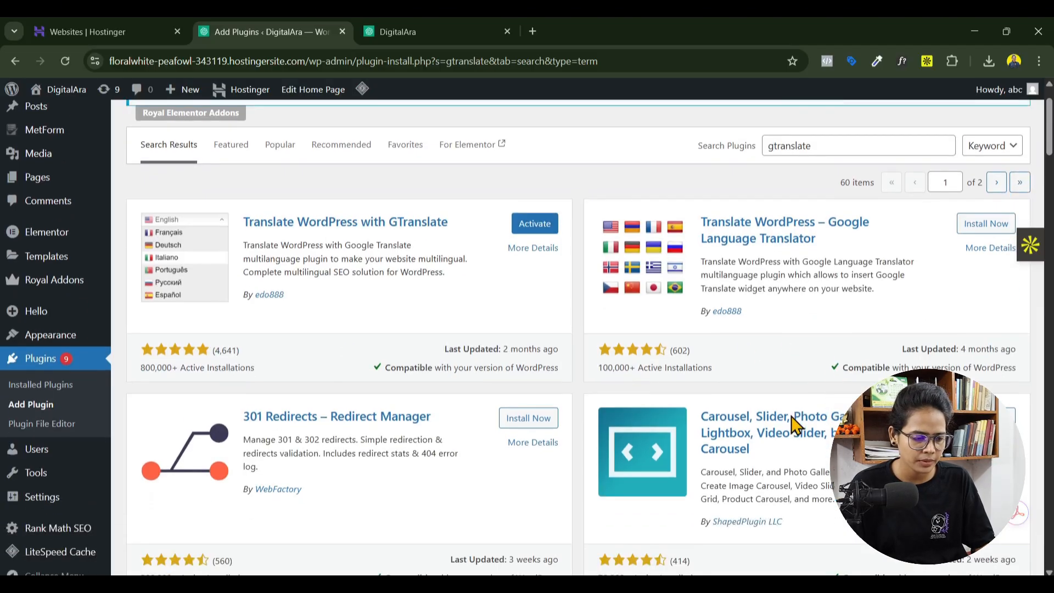
click(269, 294)
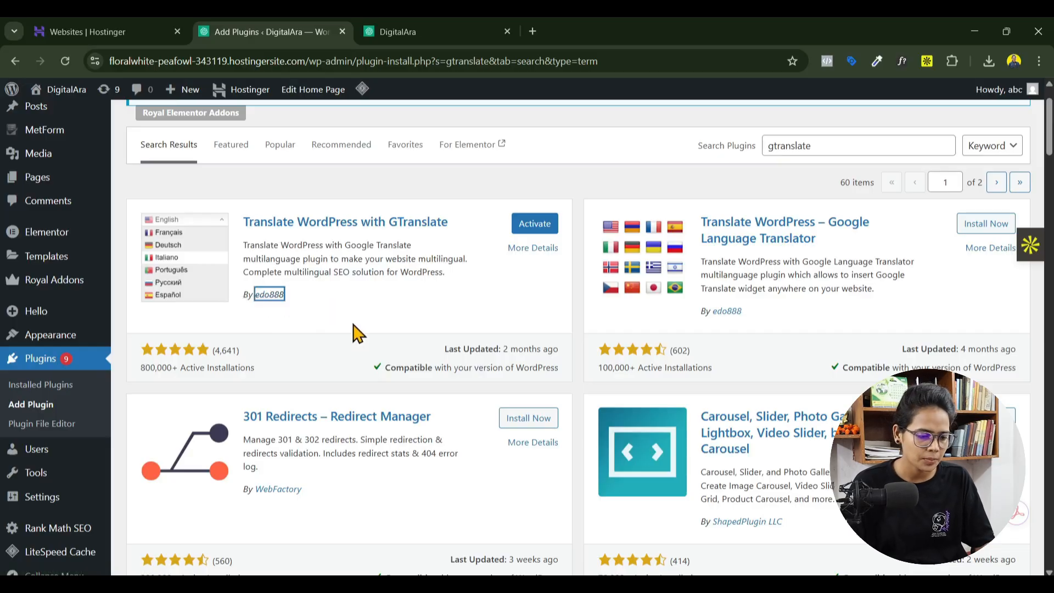
click(532, 231)
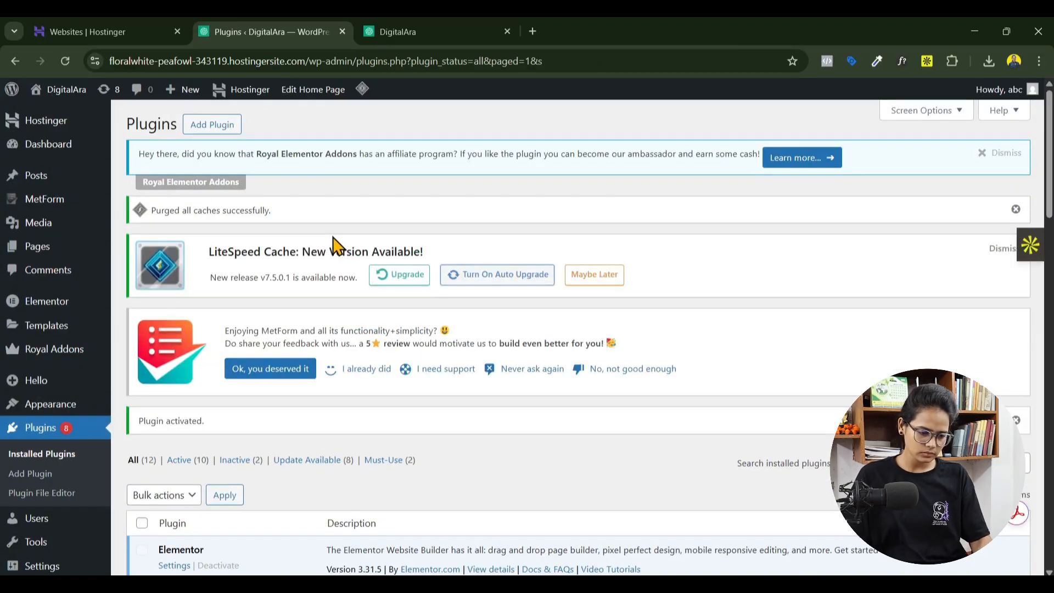
Step: Find GTranslate among the installed plugins and open its settings
scroll(365, 258, down, 5)
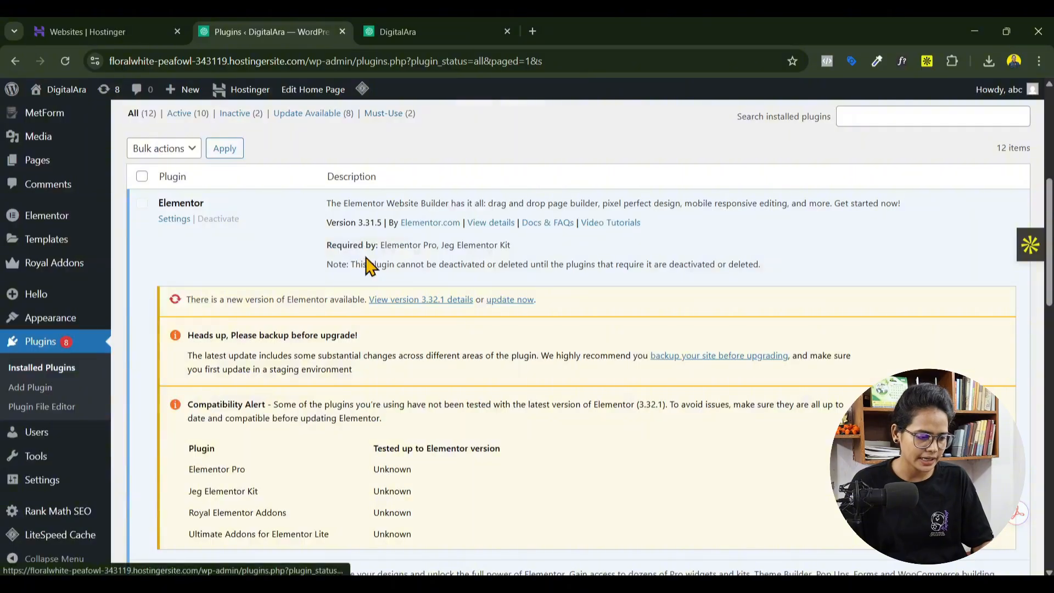
scroll(362, 262, down, 5)
scroll(362, 262, down, 5)
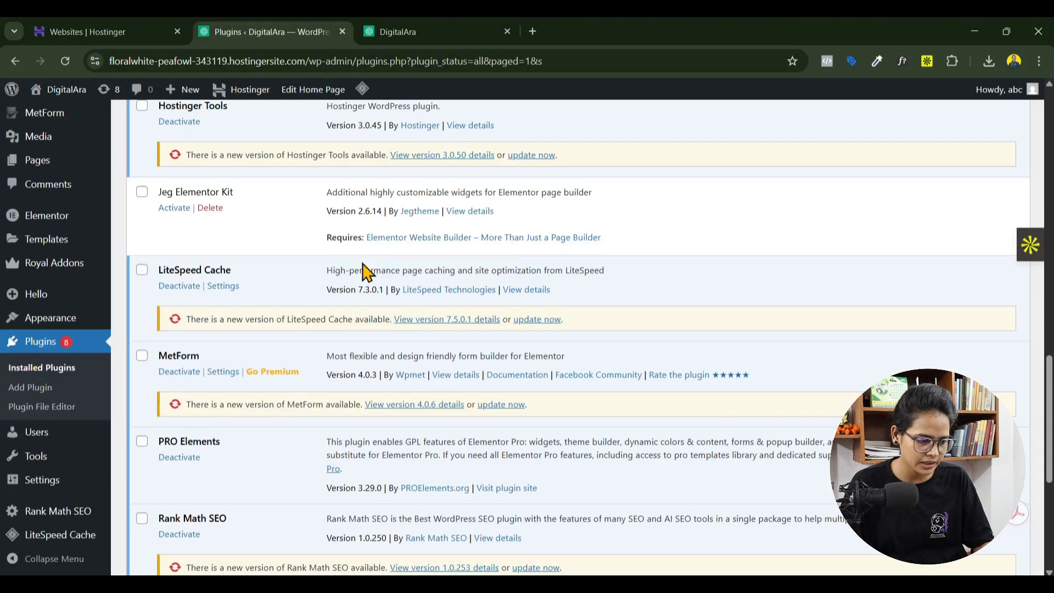
scroll(363, 266, down, 4)
scroll(362, 263, up, 7)
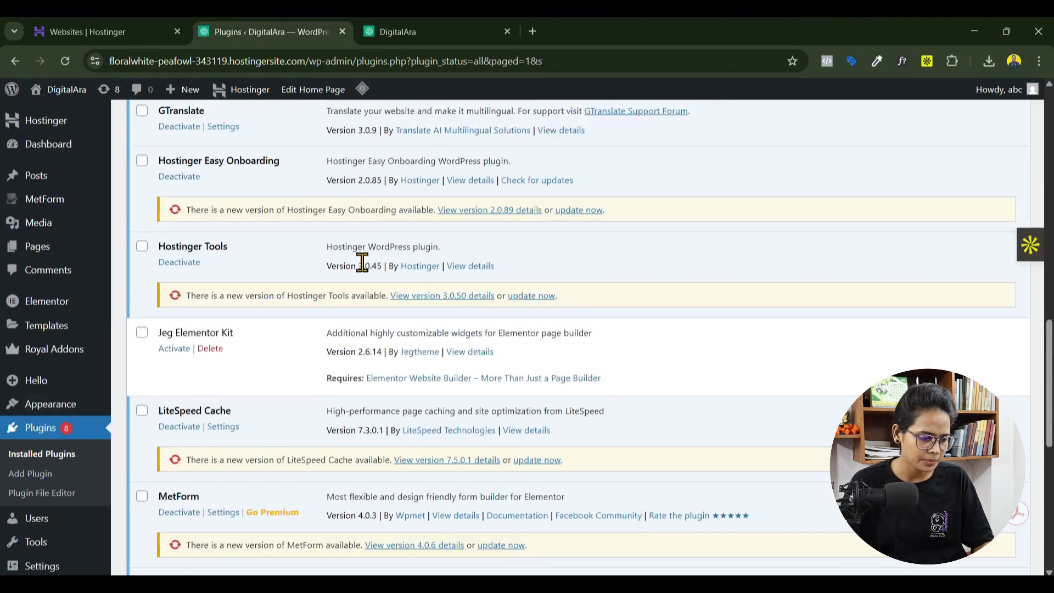
scroll(362, 262, up, 5)
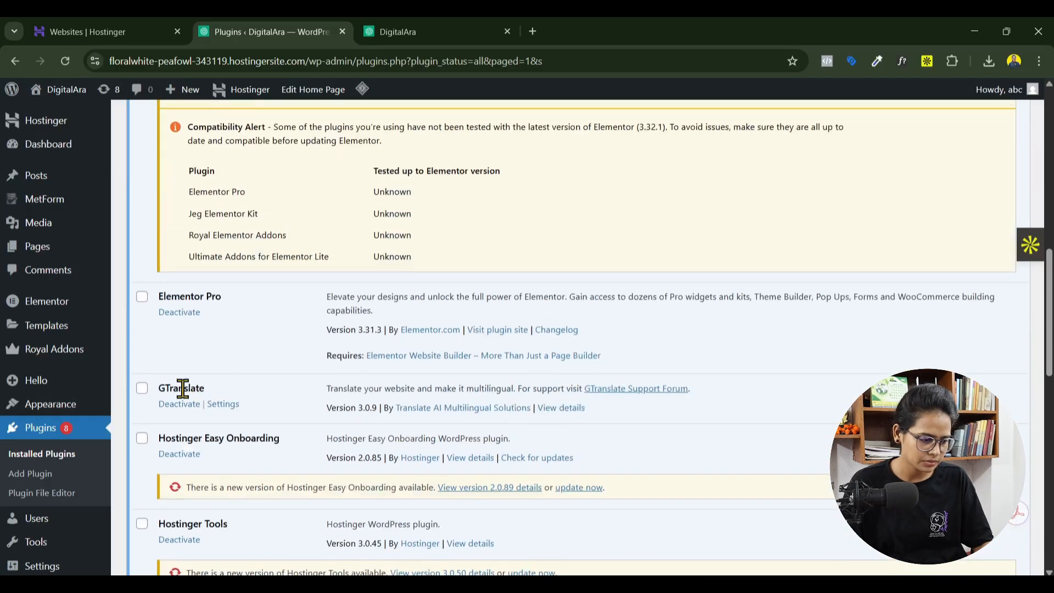
click(223, 404)
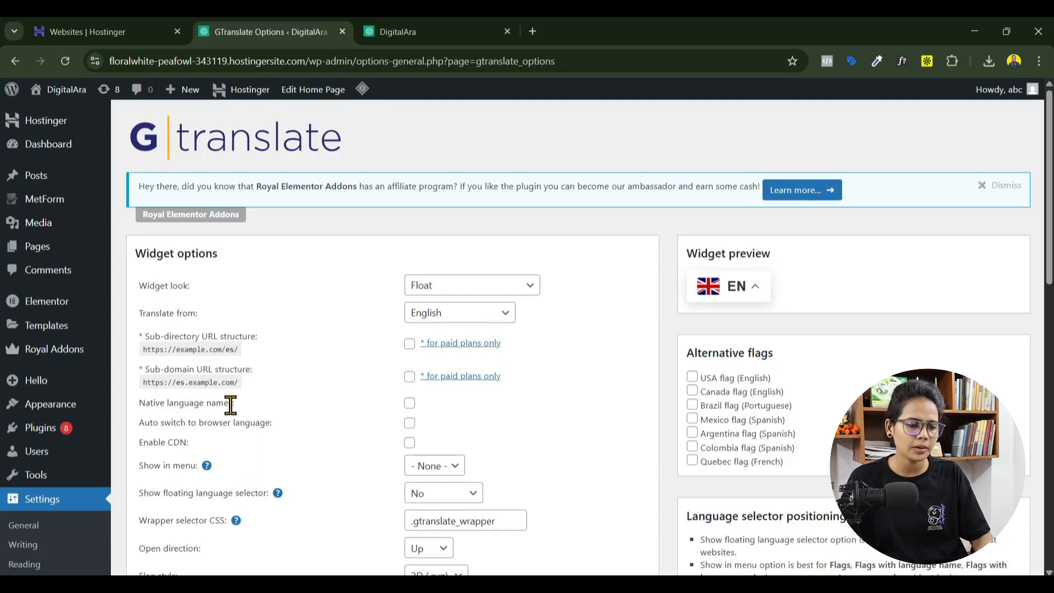
Step: Preview the Float language list, and try the Nice dropdown with flags widget look with its list expanded in the preview
click(446, 287)
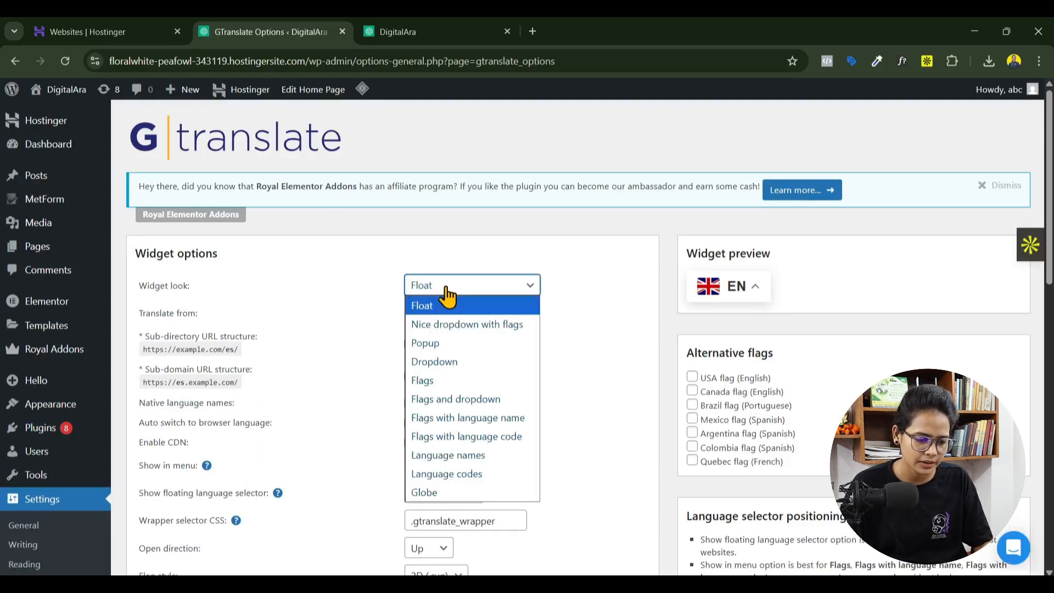
click(755, 293)
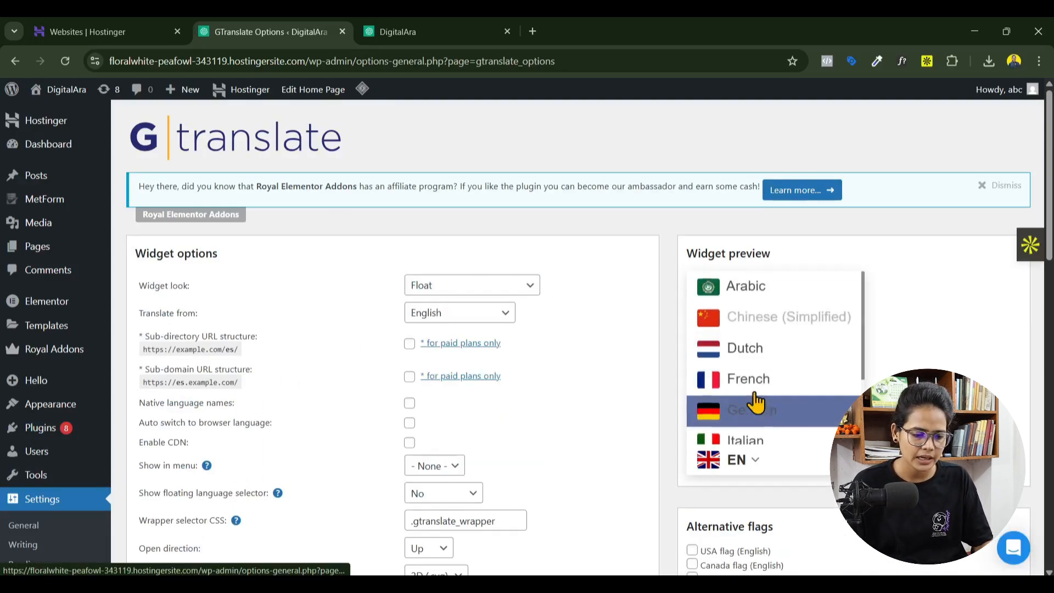
click(527, 297)
click(473, 327)
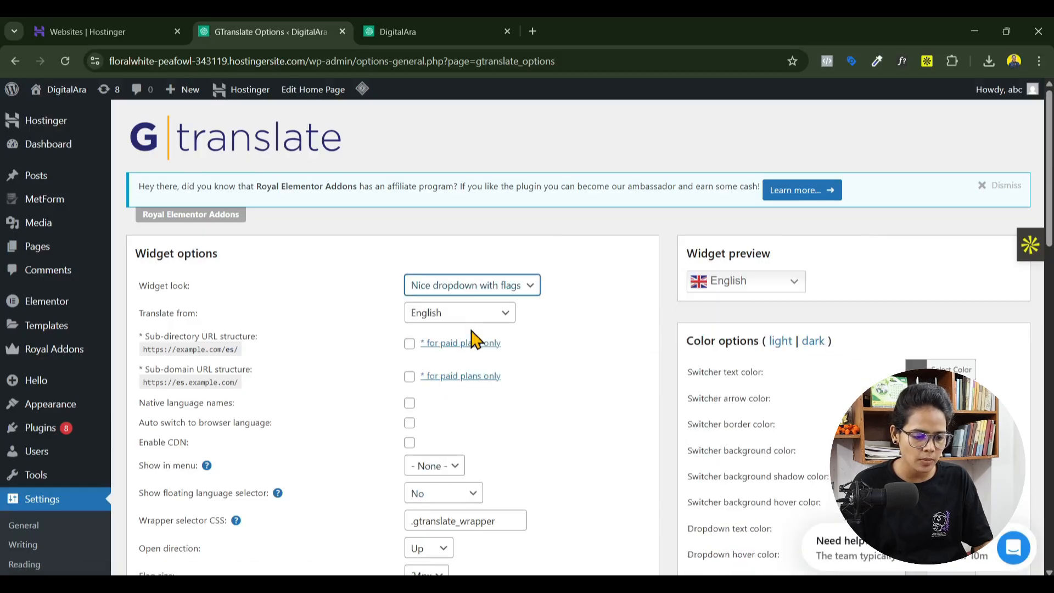
click(756, 282)
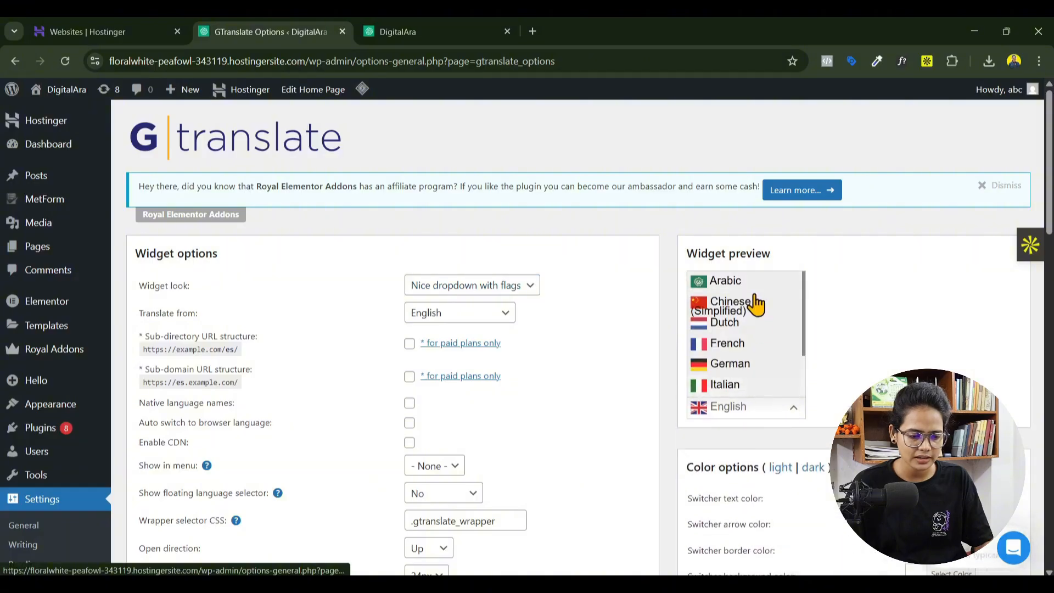
Step: Try the Popup widget look, and open and close its language window from the preview
click(475, 289)
click(479, 343)
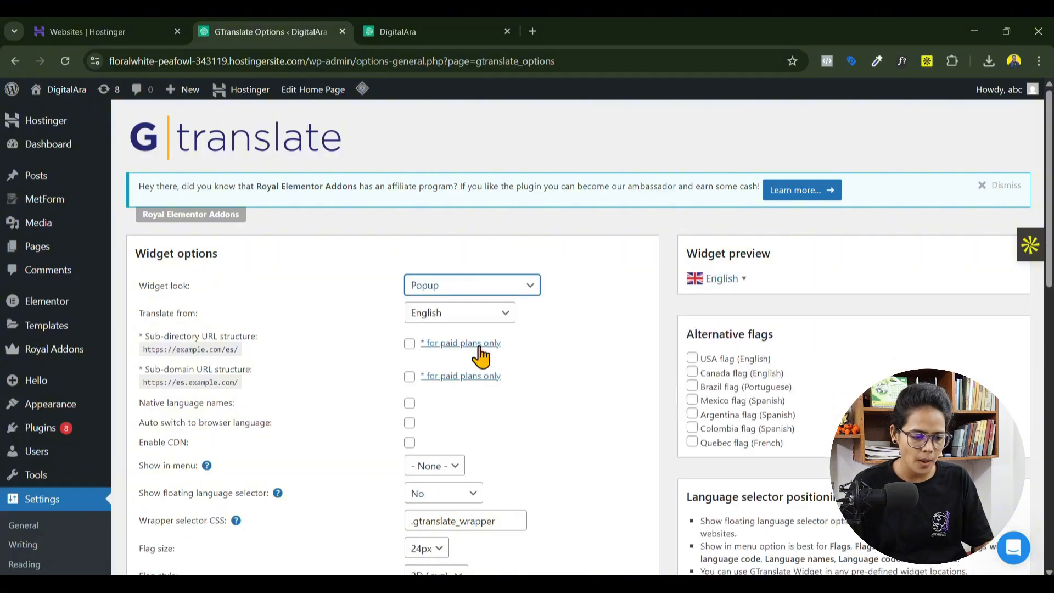
click(724, 278)
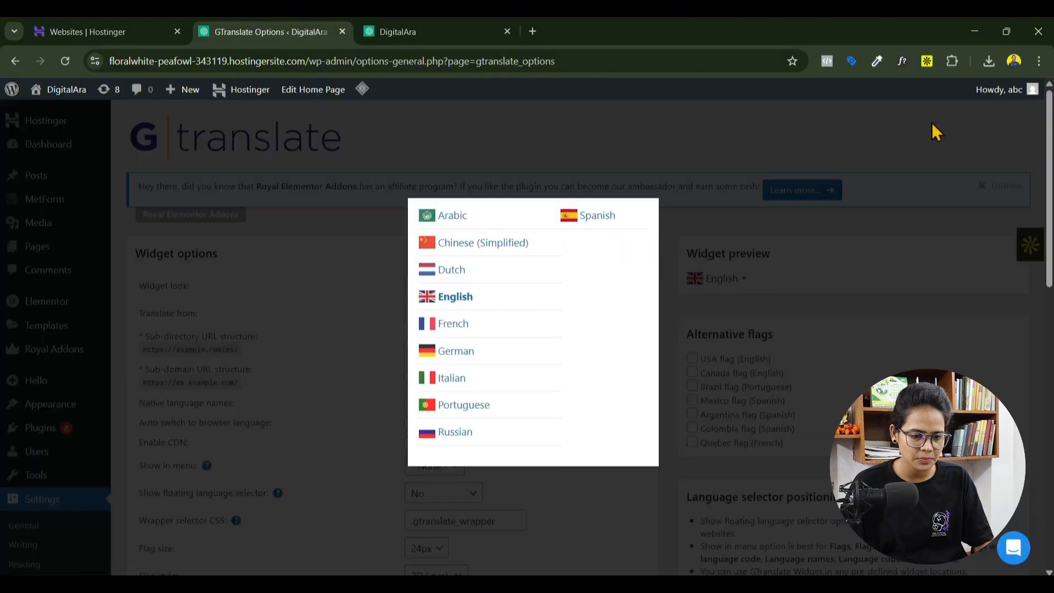
click(879, 228)
Step: Try the Dropdown widget look and expand its language list in the preview
click(477, 290)
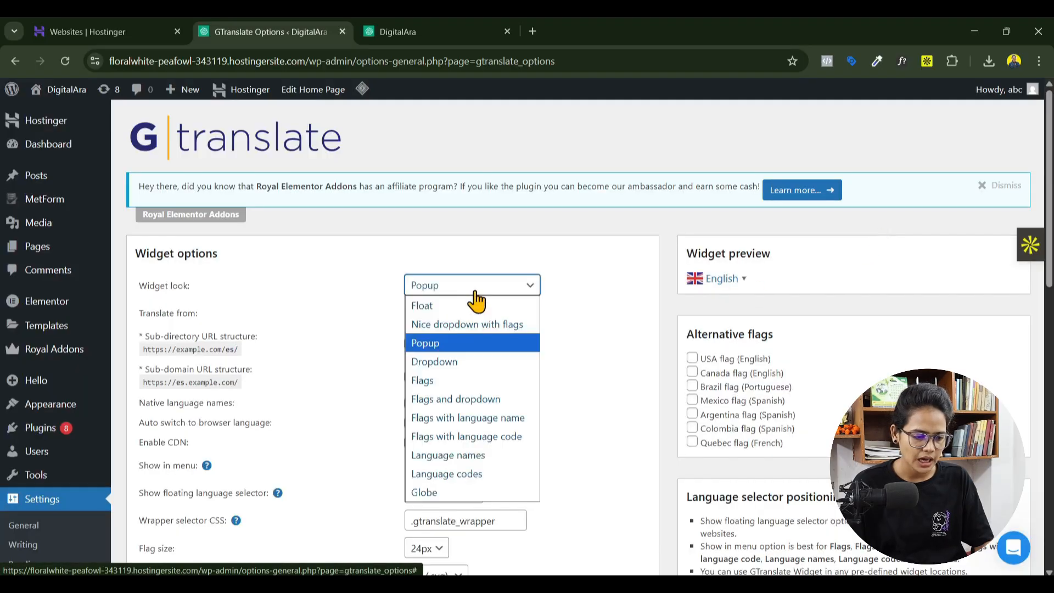
key(Escape)
click(458, 364)
click(755, 283)
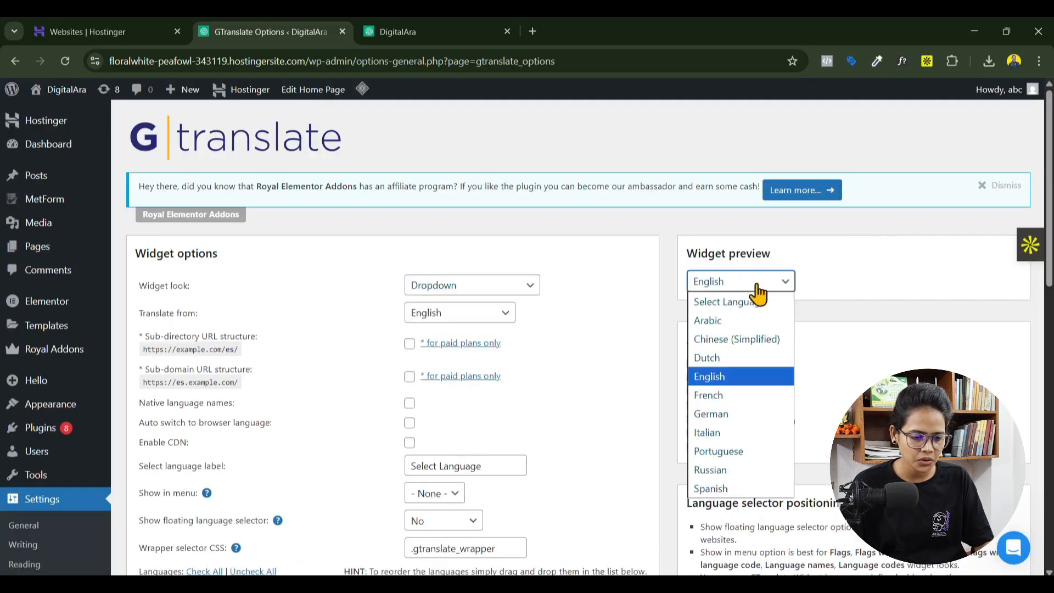
Step: Try the Flags and the Flags and dropdown widget looks, expanding the latter's language list in the preview
click(455, 292)
click(447, 380)
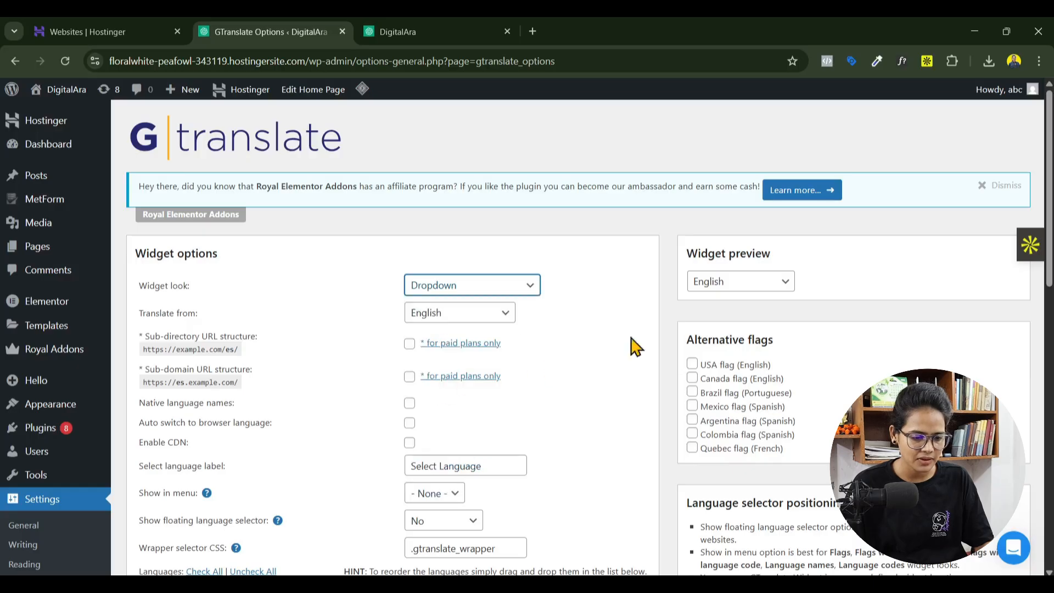
click(457, 291)
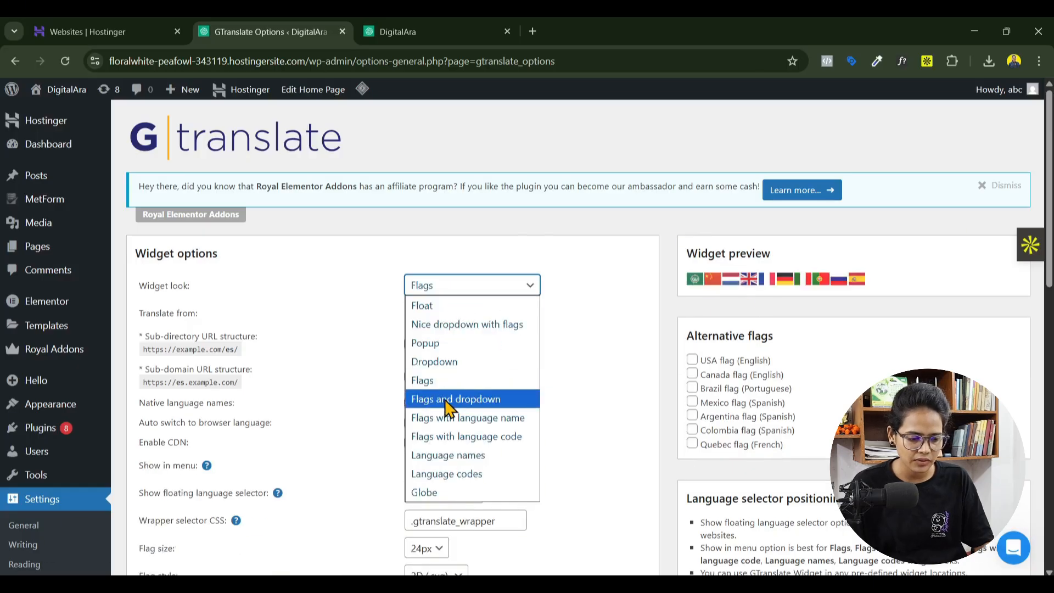
click(445, 399)
click(771, 298)
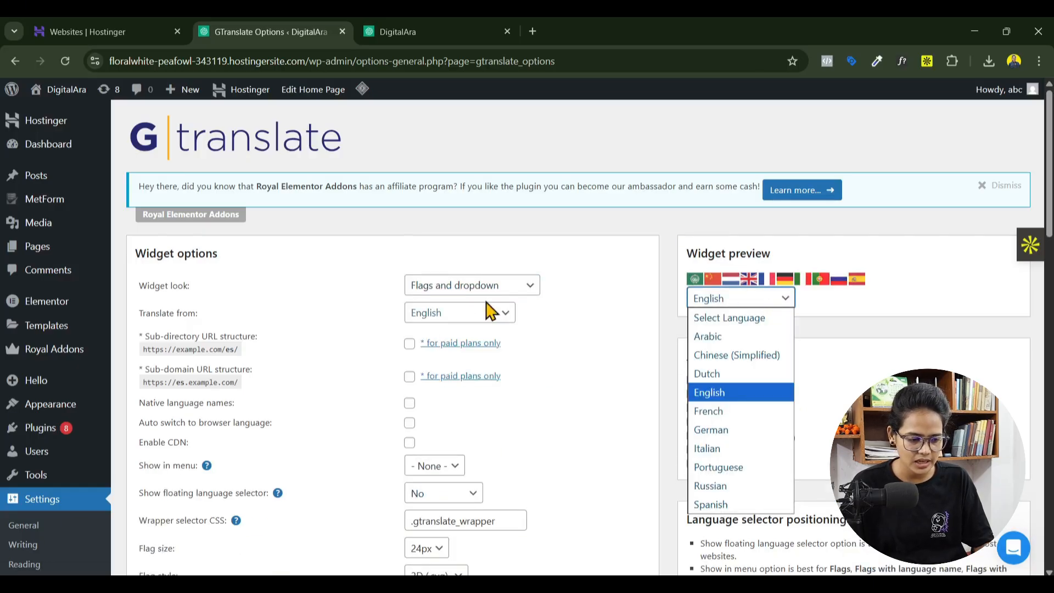
Step: Try the Flags with language name and Flags with language code widget looks
click(483, 285)
click(502, 419)
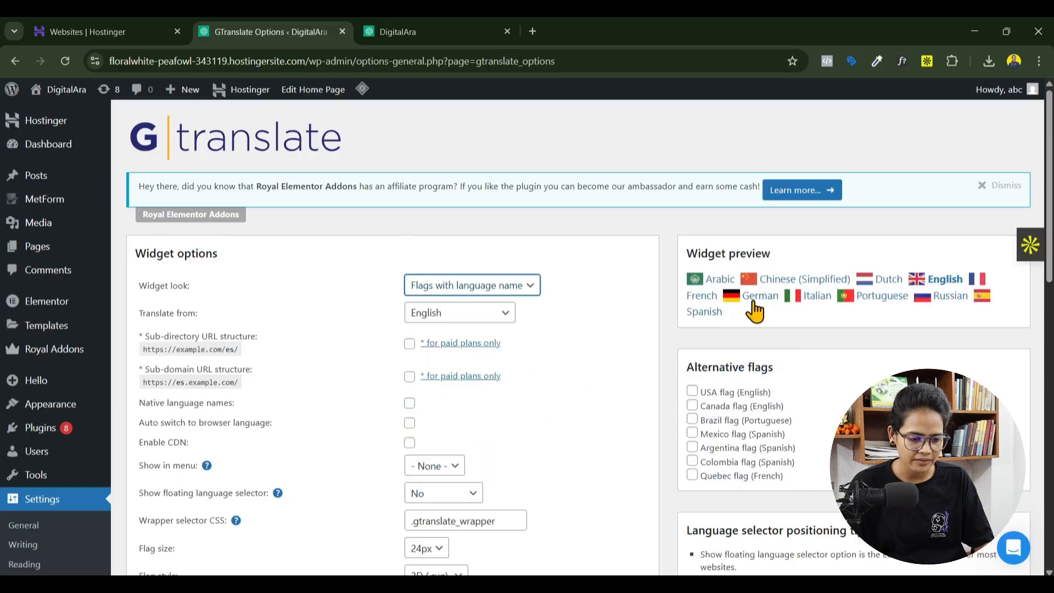
click(435, 284)
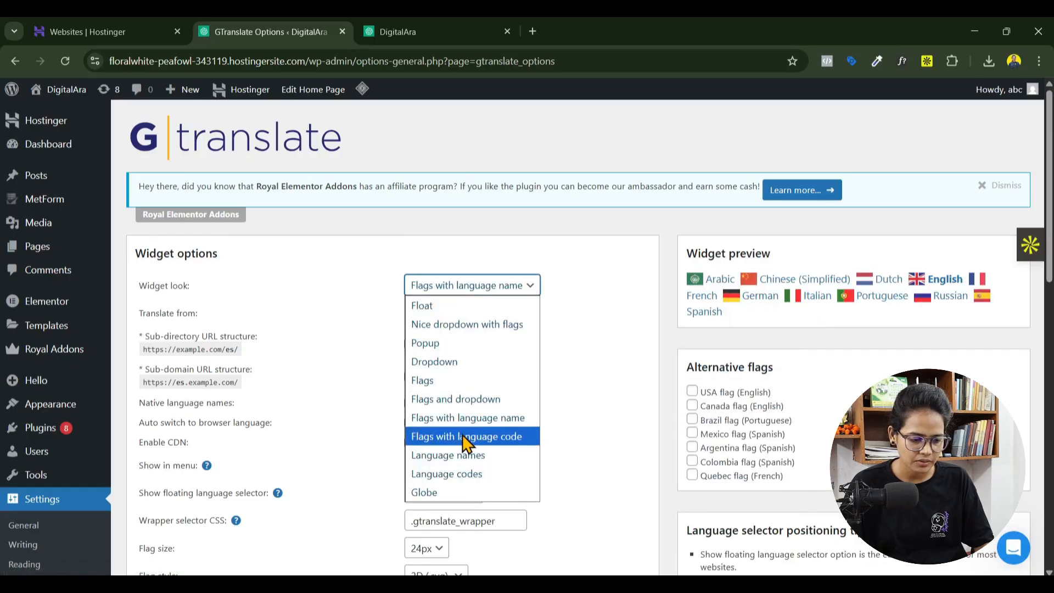
click(462, 441)
Step: Set the widget look to Float and look through the source languages offered for Translate from
click(469, 288)
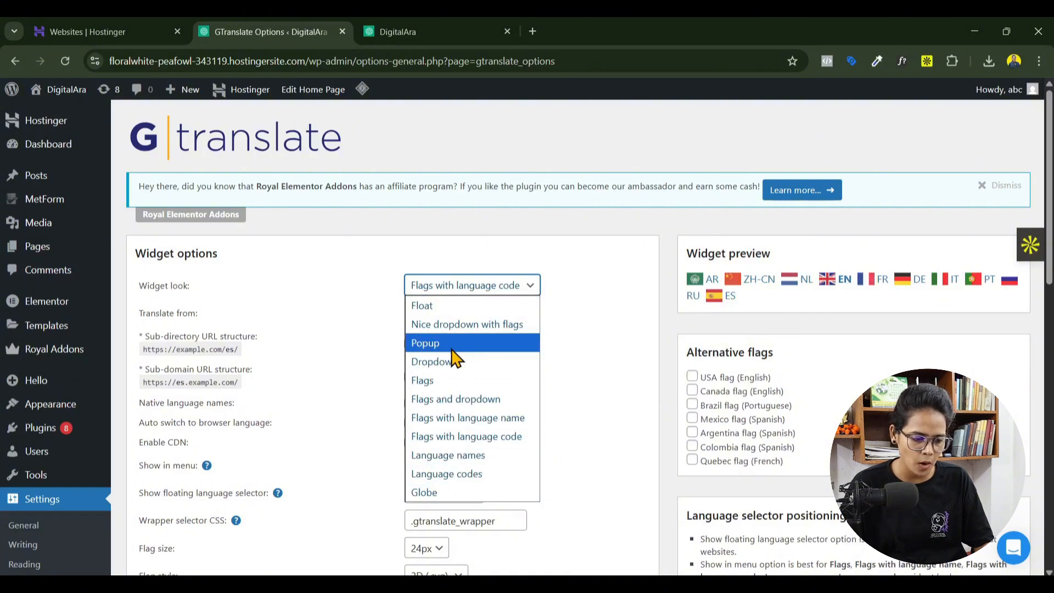
click(426, 306)
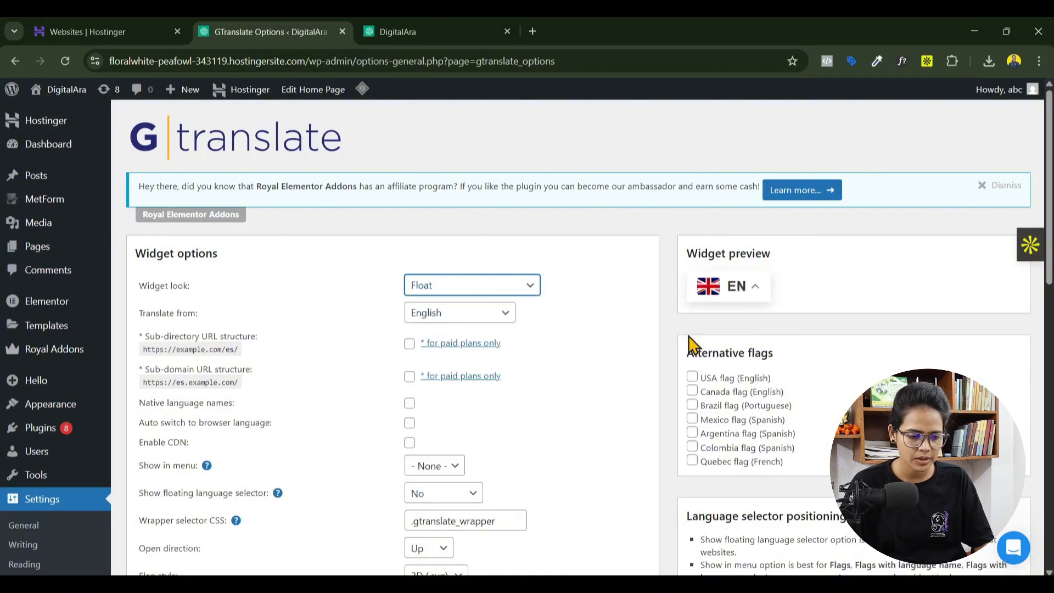
click(439, 319)
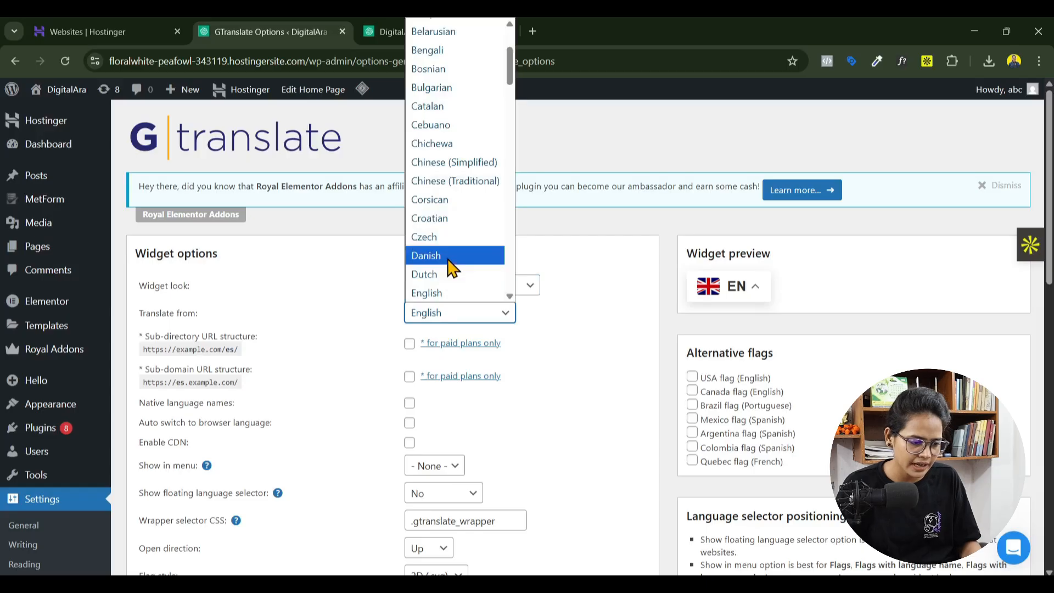
click(571, 314)
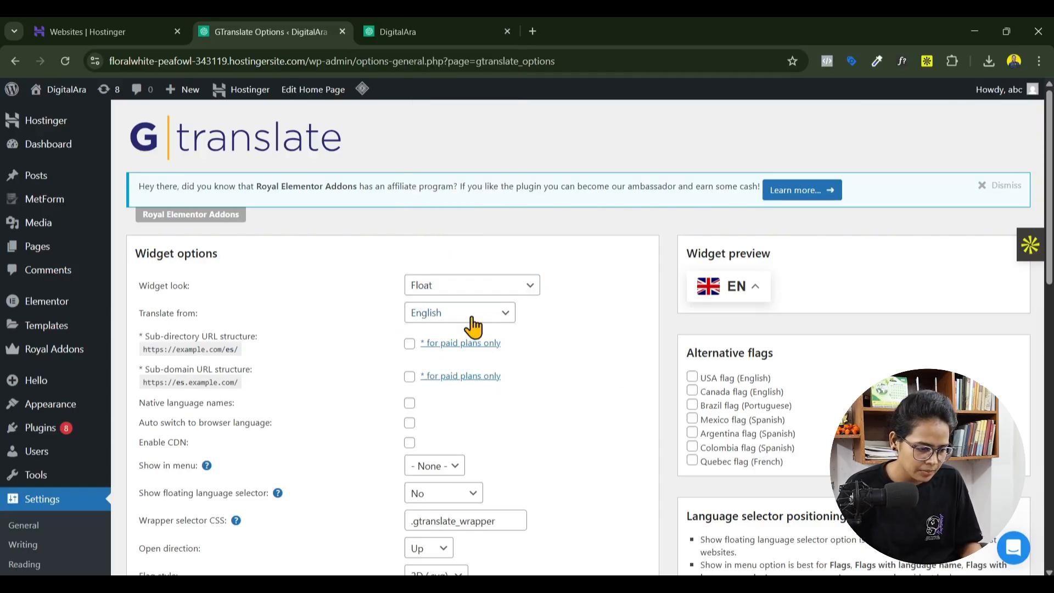
click(465, 317)
click(575, 315)
Step: In the flag languages, enable Korean and Urdu and disable Portuguese
scroll(579, 322, down, 3)
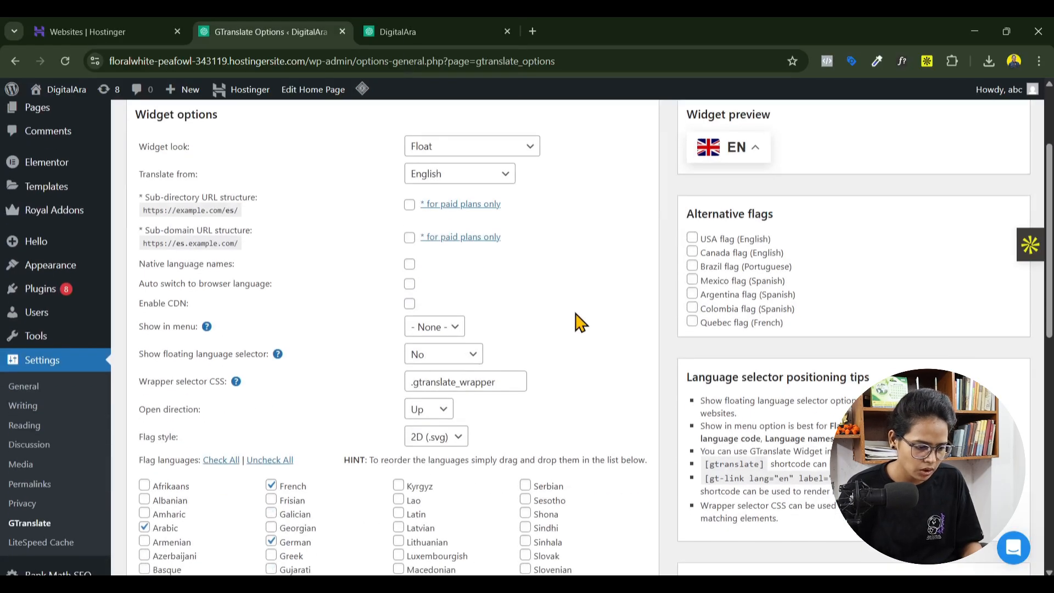
scroll(579, 322, down, 4)
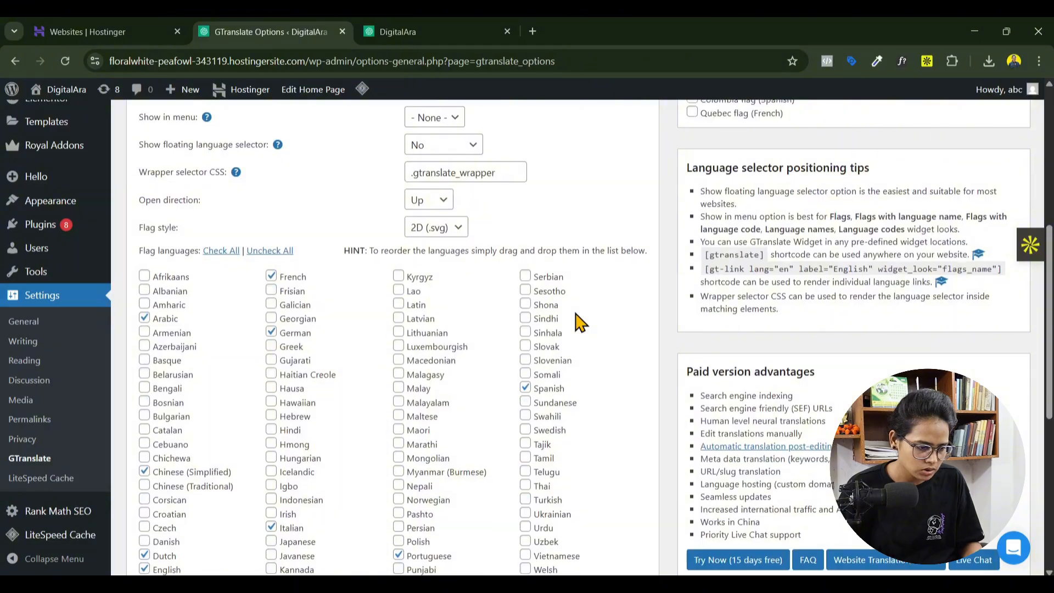
scroll(579, 323, down, 4)
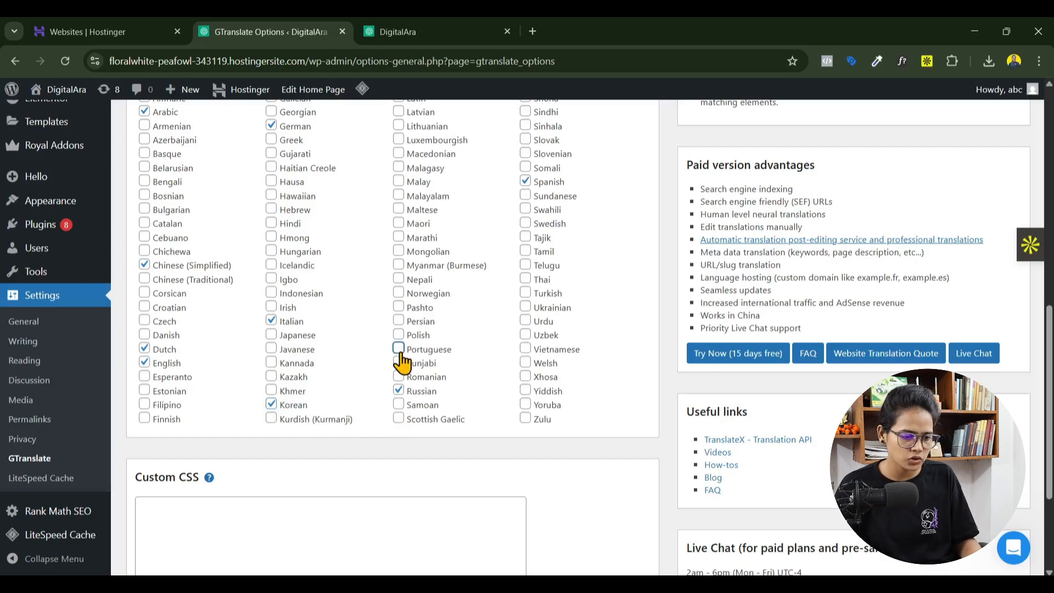
scroll(406, 290, up, 1)
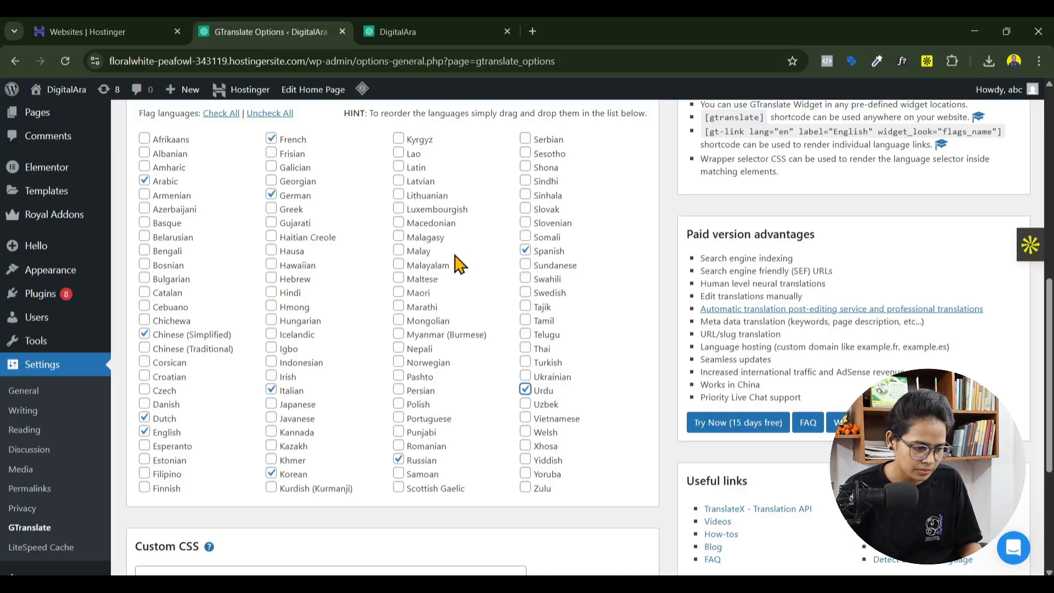
scroll(463, 307, up, 1)
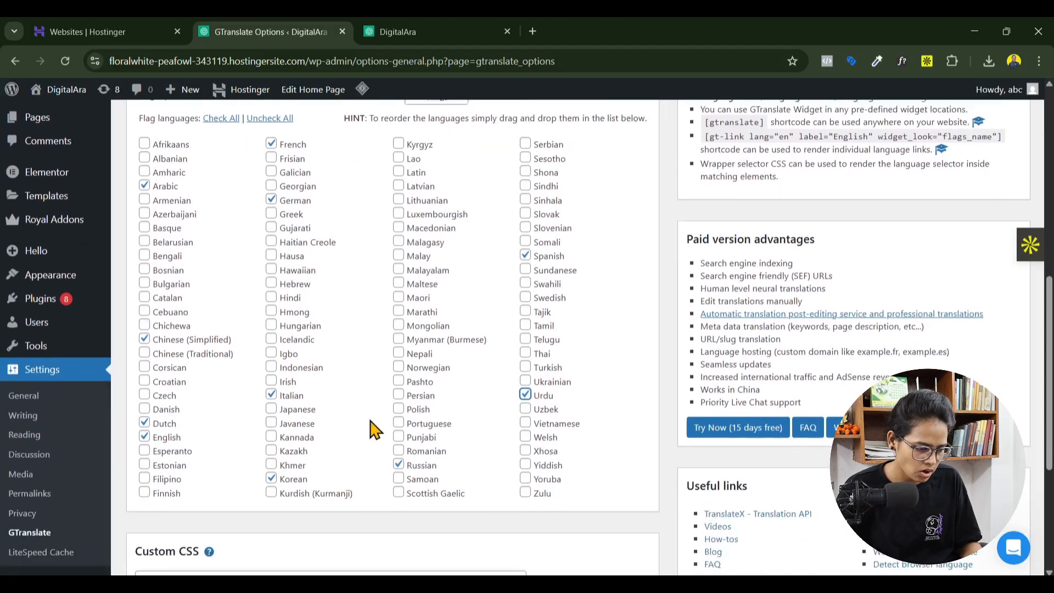
scroll(370, 431, down, 1)
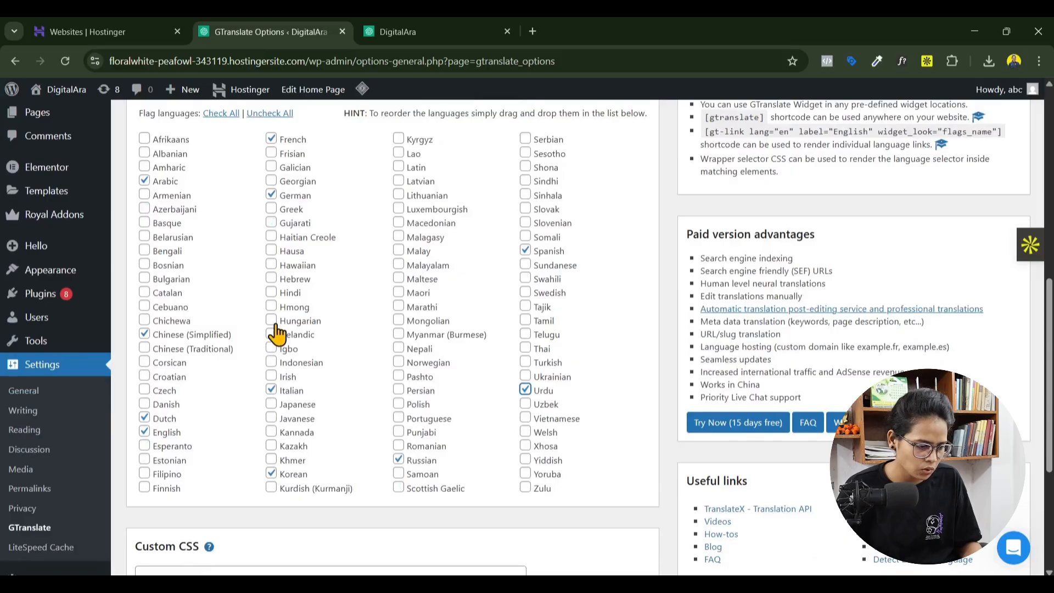
Step: Enable Hindi and Gujarati in the flag languages and save the GTranslate changes
click(271, 292)
scroll(354, 310, up, 1)
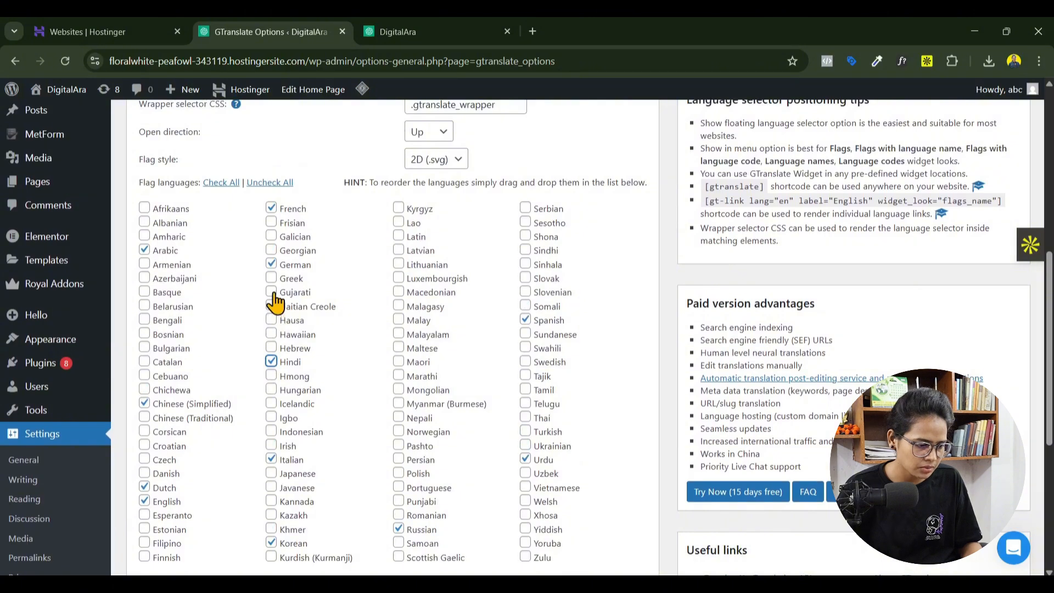
scroll(382, 329, down, 5)
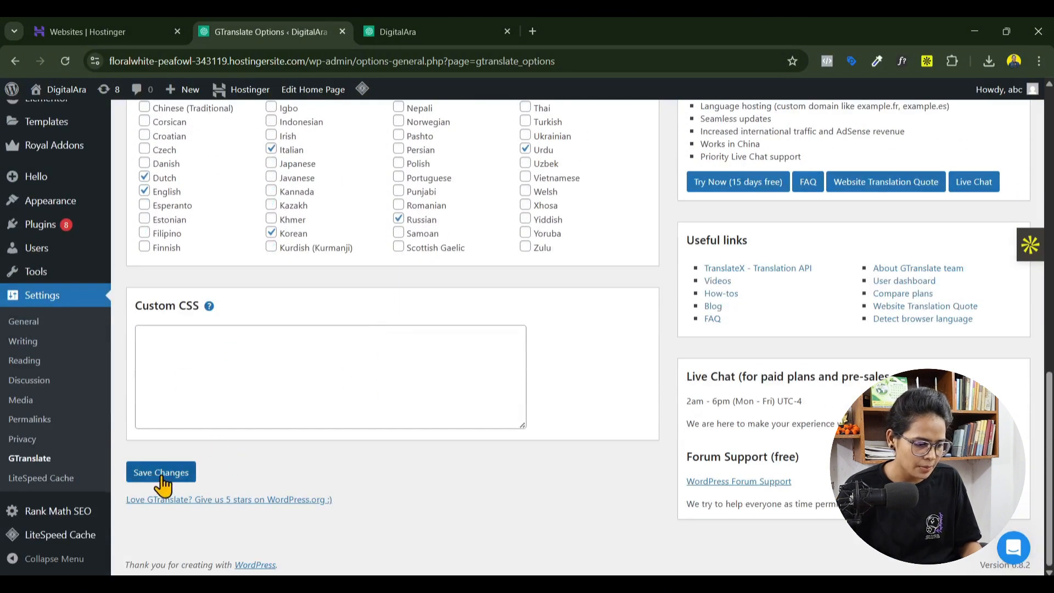
click(161, 473)
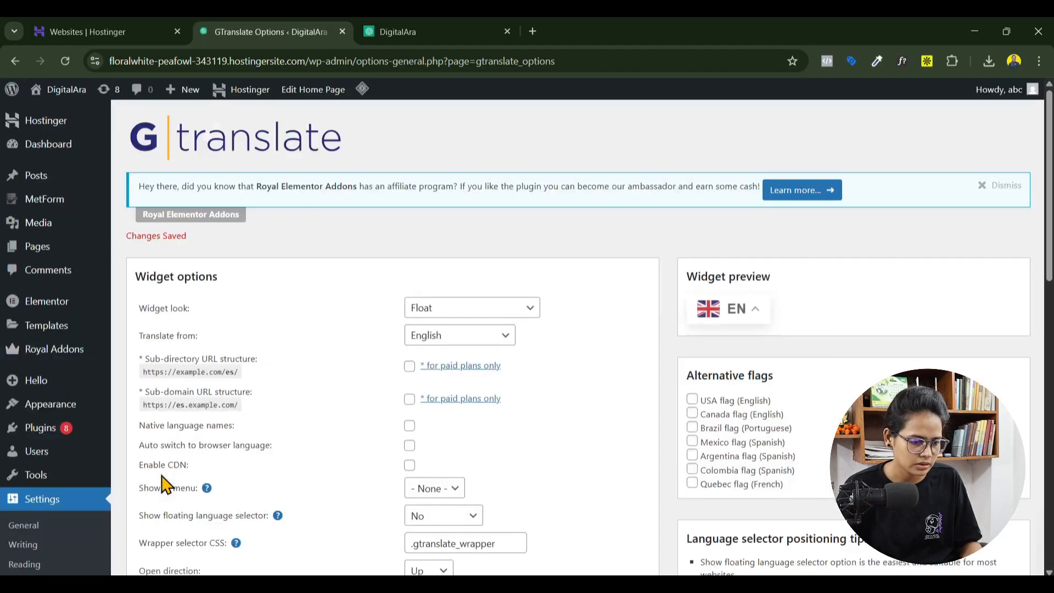
Step: Review the saved GTranslate options and check the live home page for the language switcher
scroll(556, 406, down, 15)
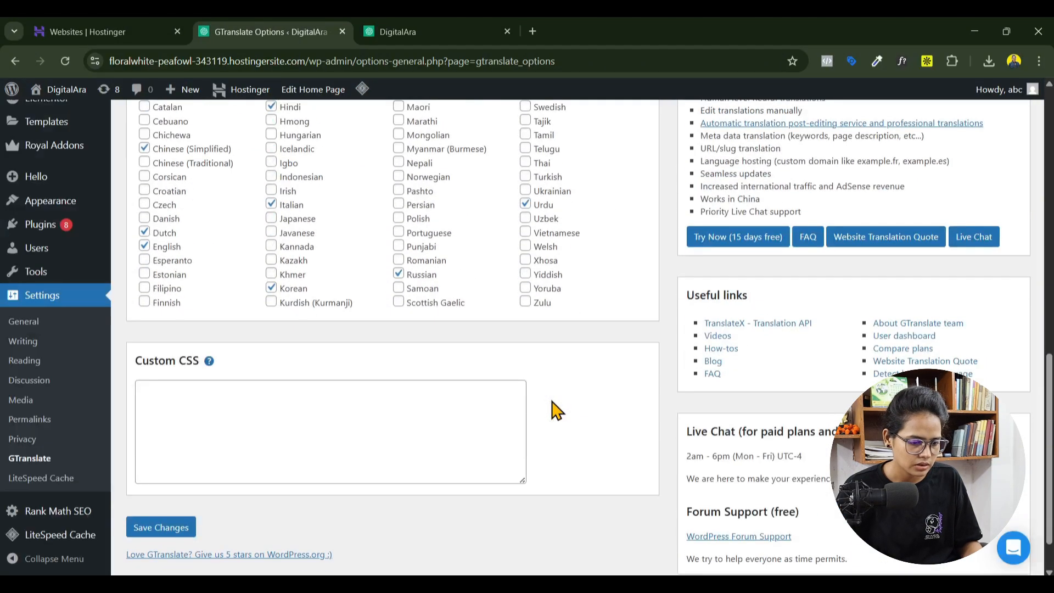
scroll(597, 435, up, 11)
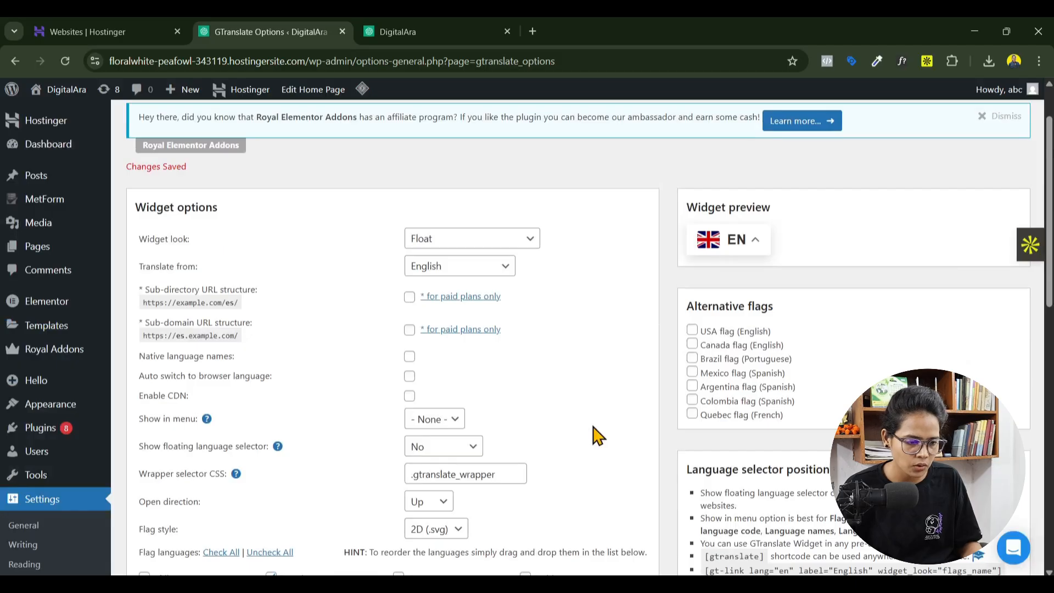
click(375, 31)
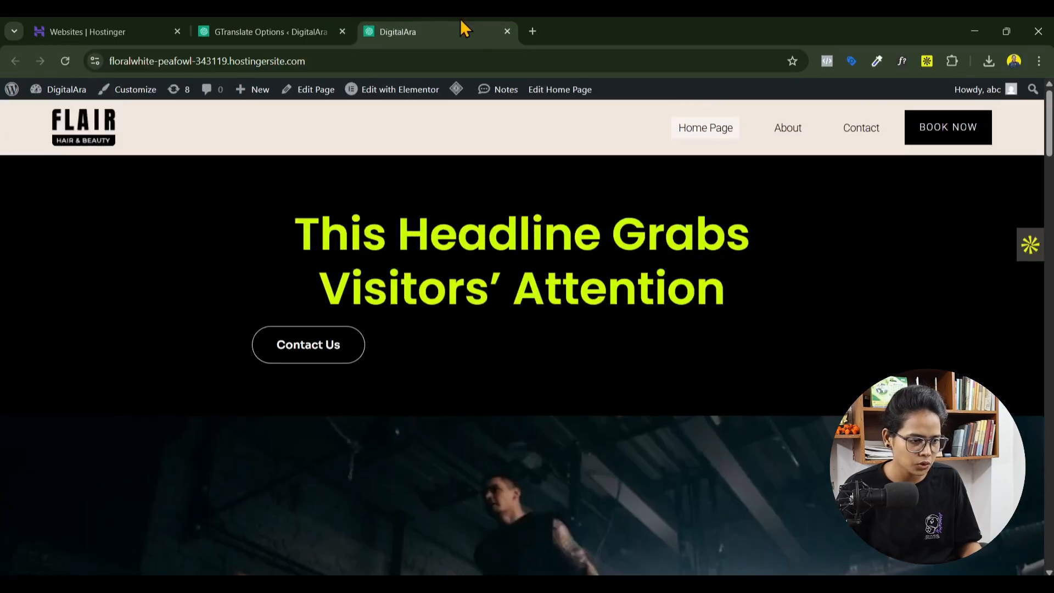
click(319, 33)
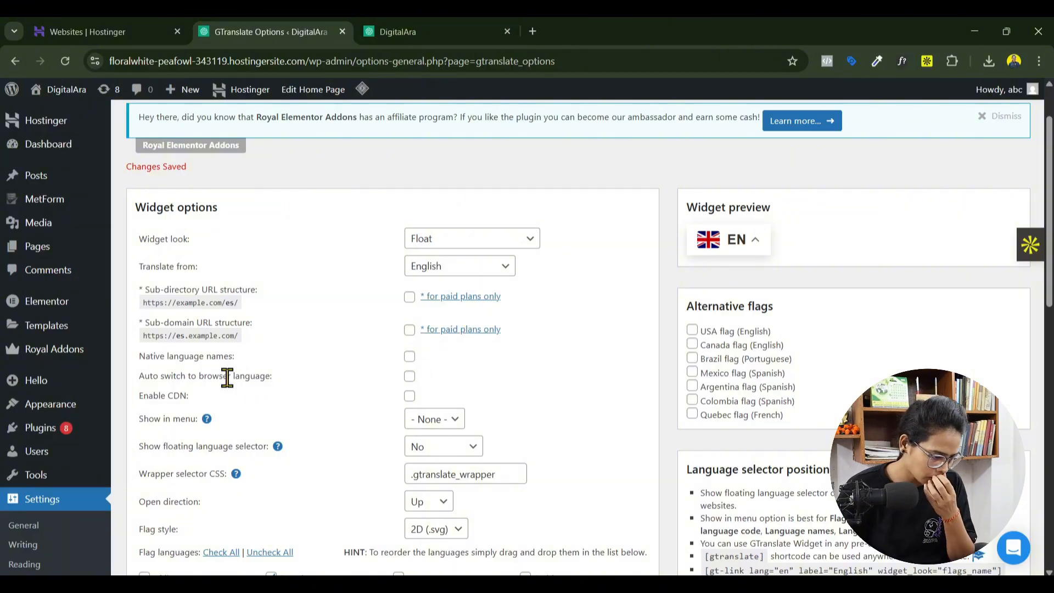
Step: Read the help for Show in menu, set that option to Header, and save the changes
scroll(512, 389, down, 1)
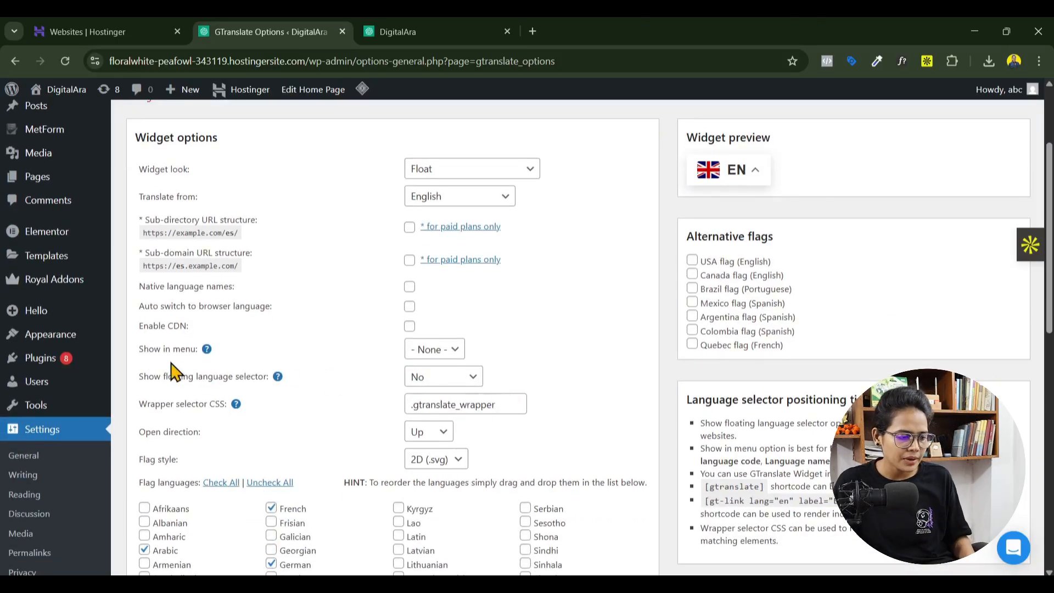
click(206, 350)
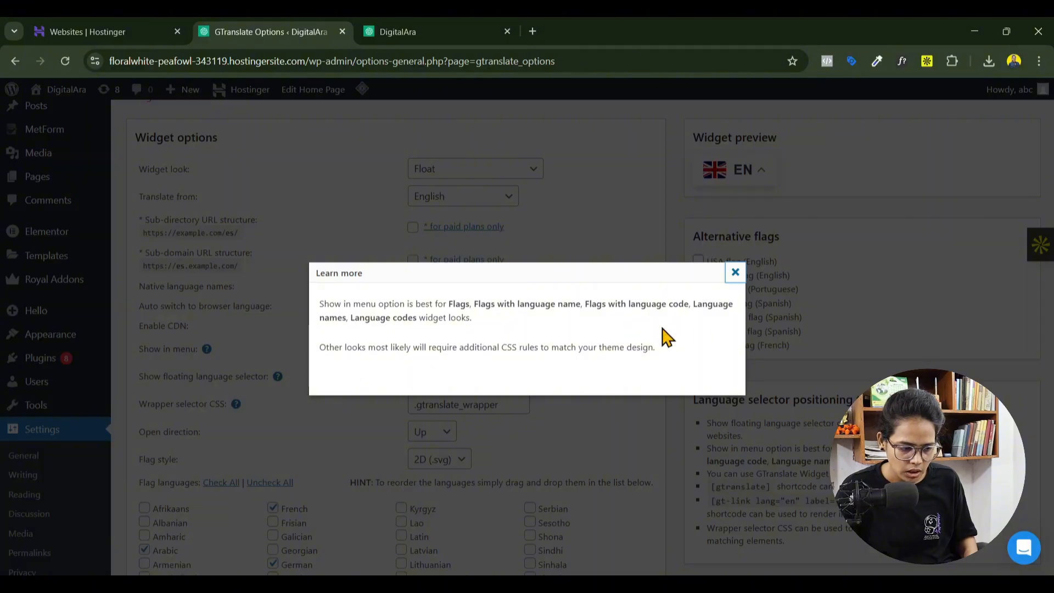
click(735, 272)
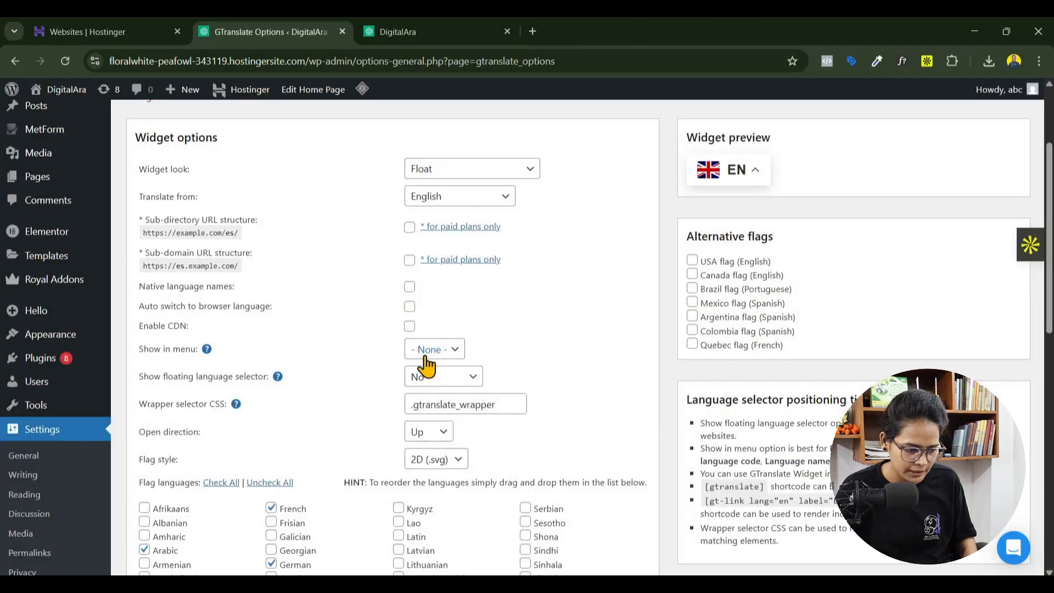
click(435, 354)
click(439, 387)
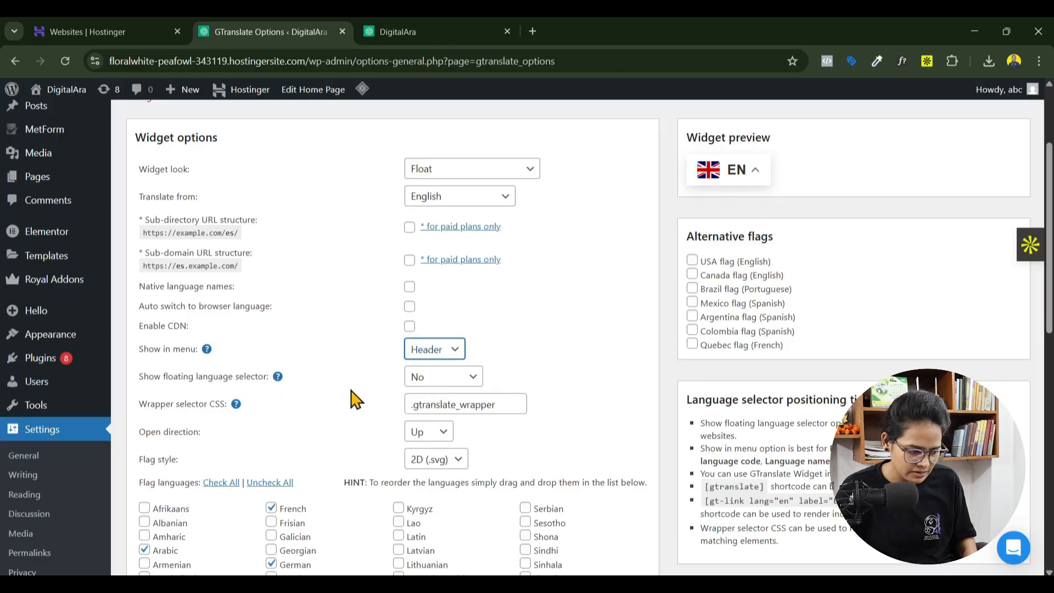
click(457, 384)
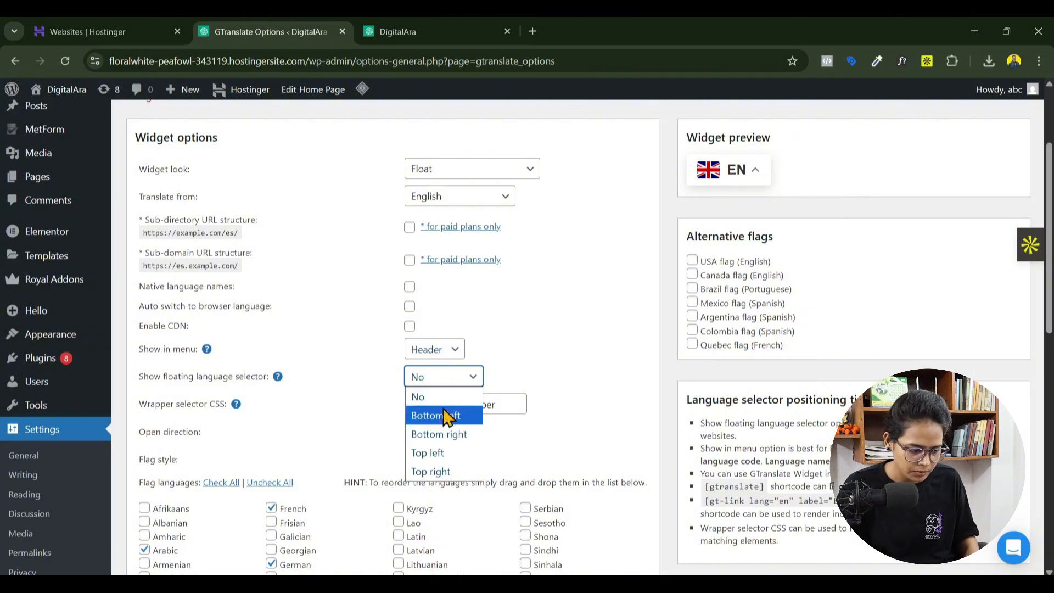
click(378, 366)
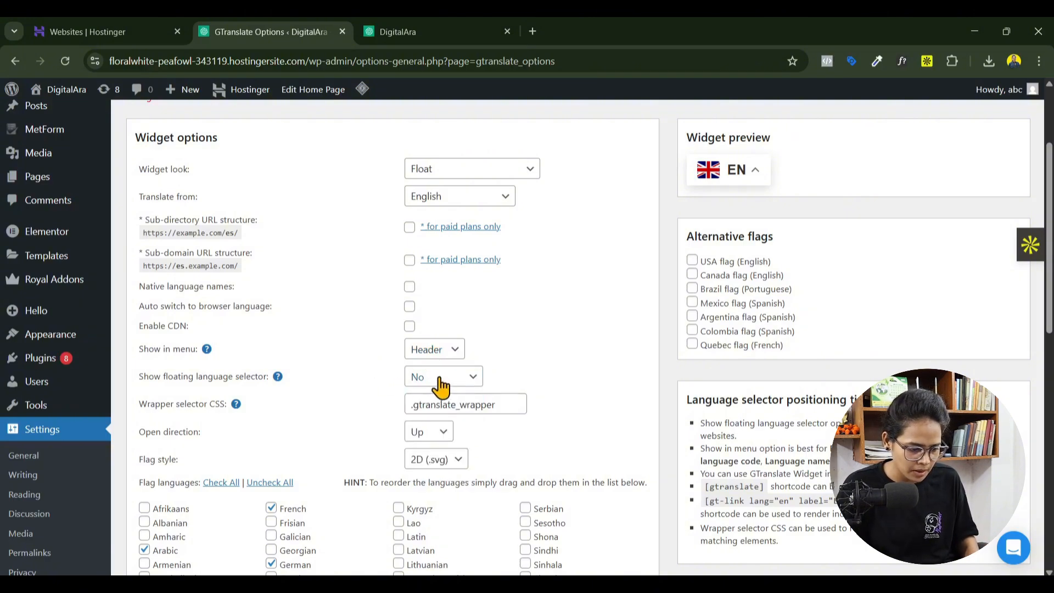
scroll(342, 469, down, 10)
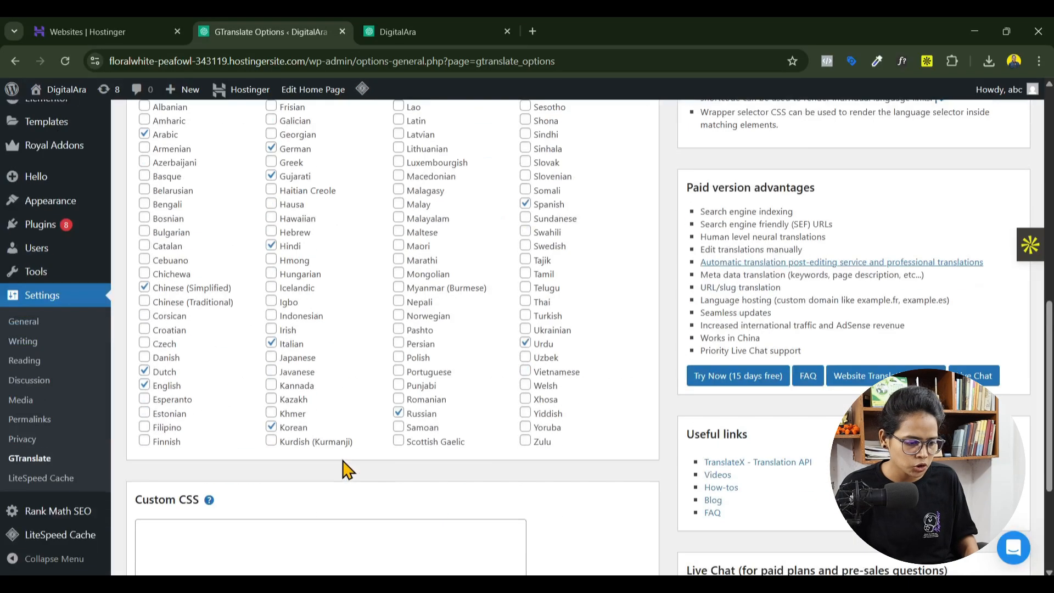
click(159, 473)
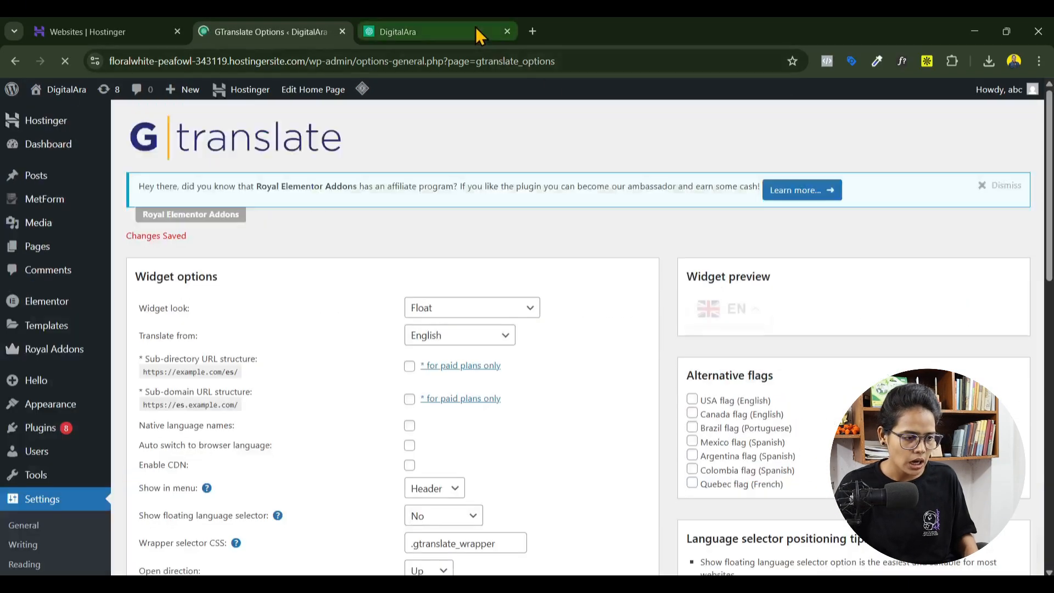
Step: Reload the live home page and examine it from header to footer for the language switcher
click(475, 30)
click(63, 61)
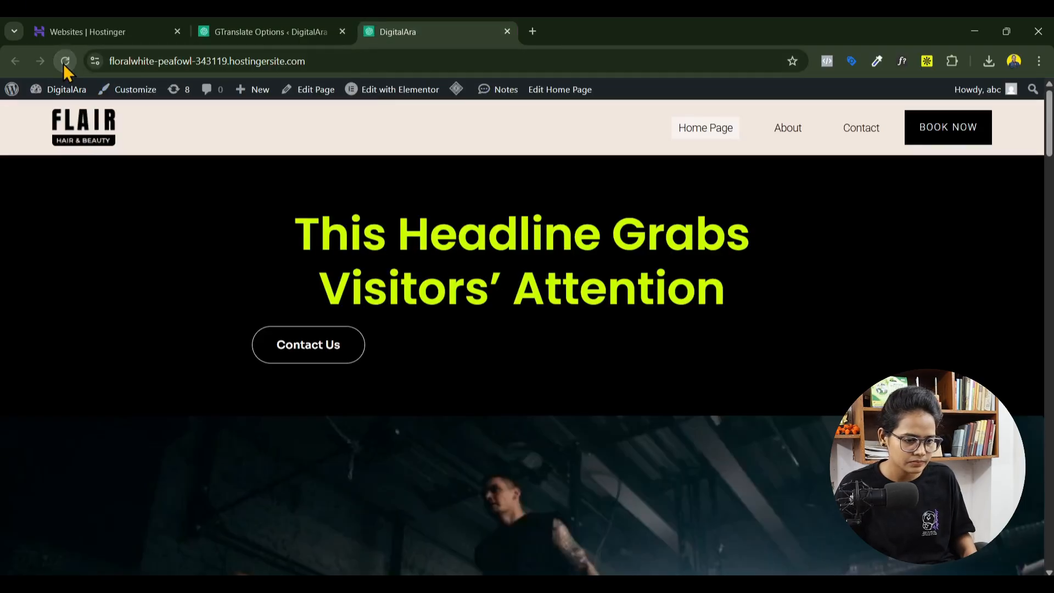
scroll(902, 218, down, 5)
scroll(901, 221, down, 20)
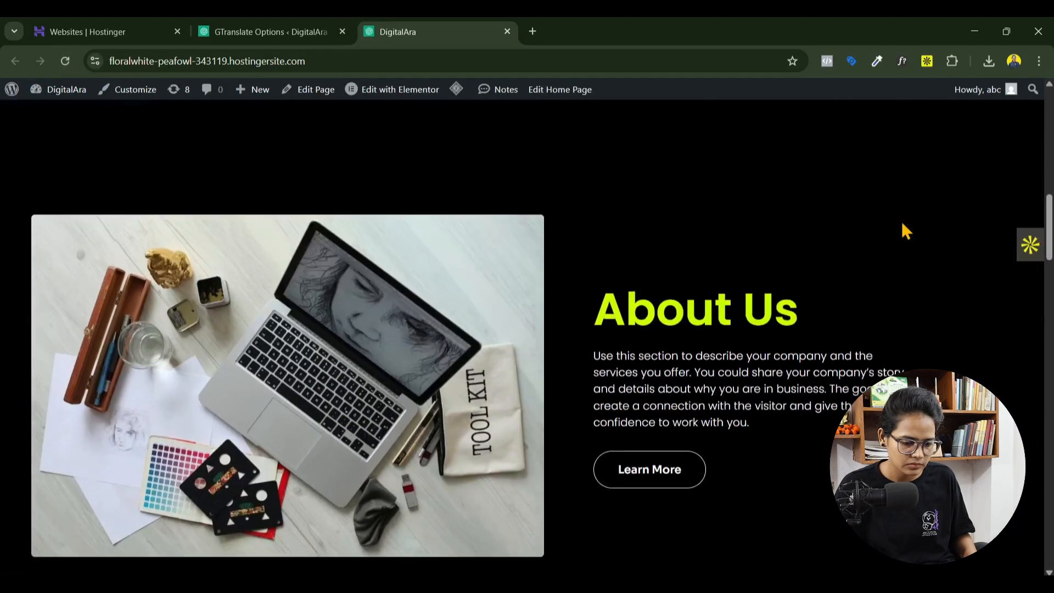
scroll(901, 222, down, 15)
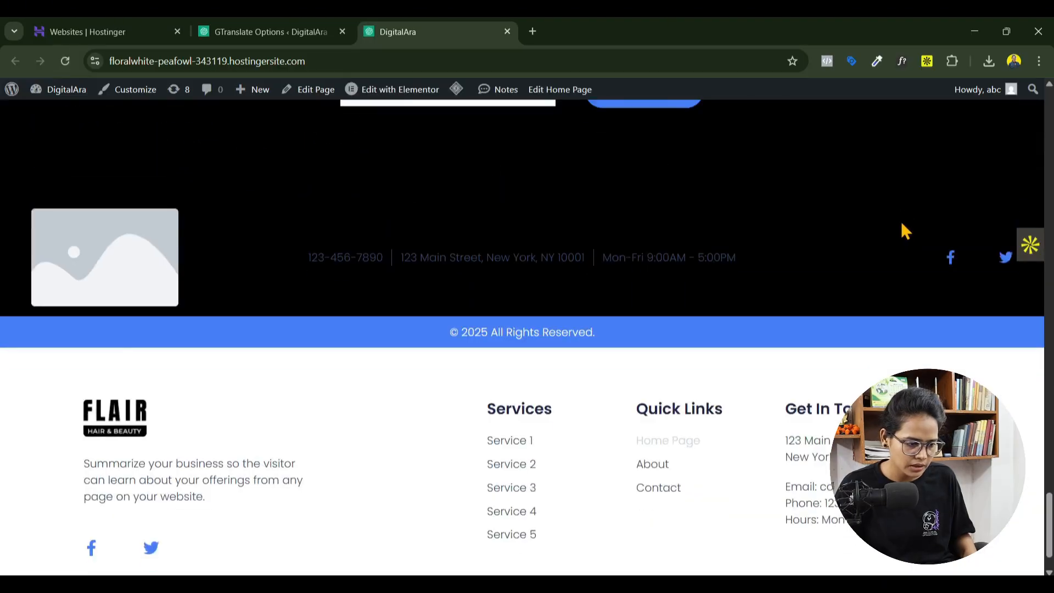
scroll(901, 222, up, 5)
scroll(901, 221, down, 5)
scroll(901, 224, up, 20)
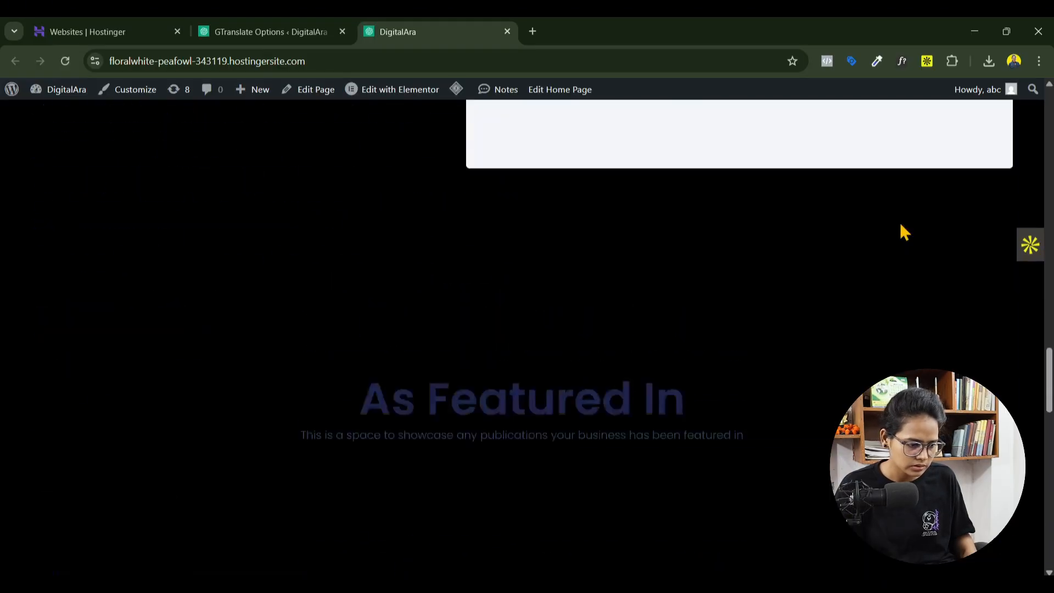
scroll(901, 225, up, 3)
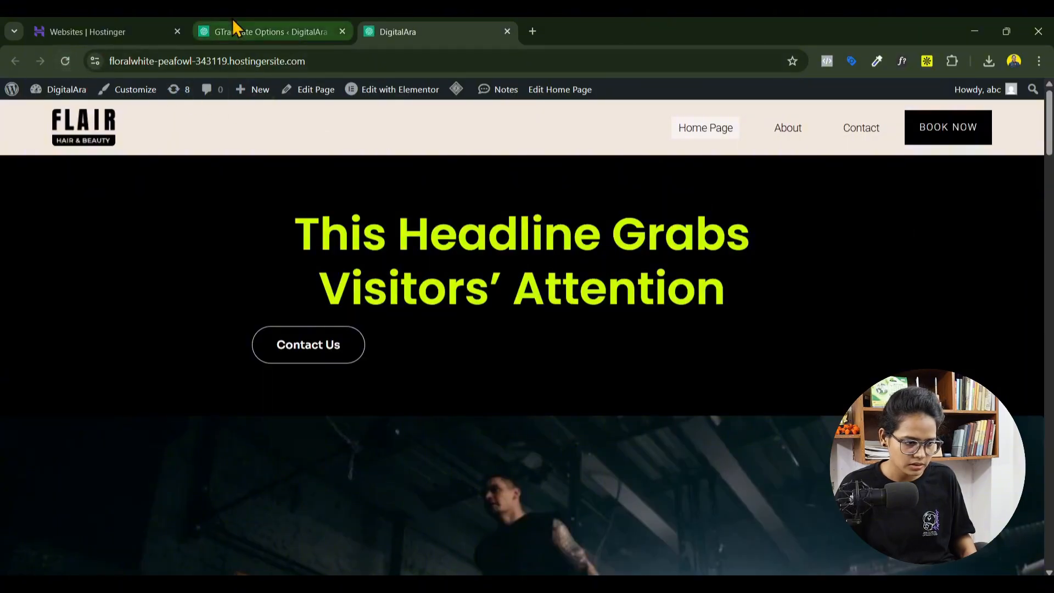
Step: Return to the GTranslate options, set Show floating language selector to Bottom left, and save the changes
click(241, 31)
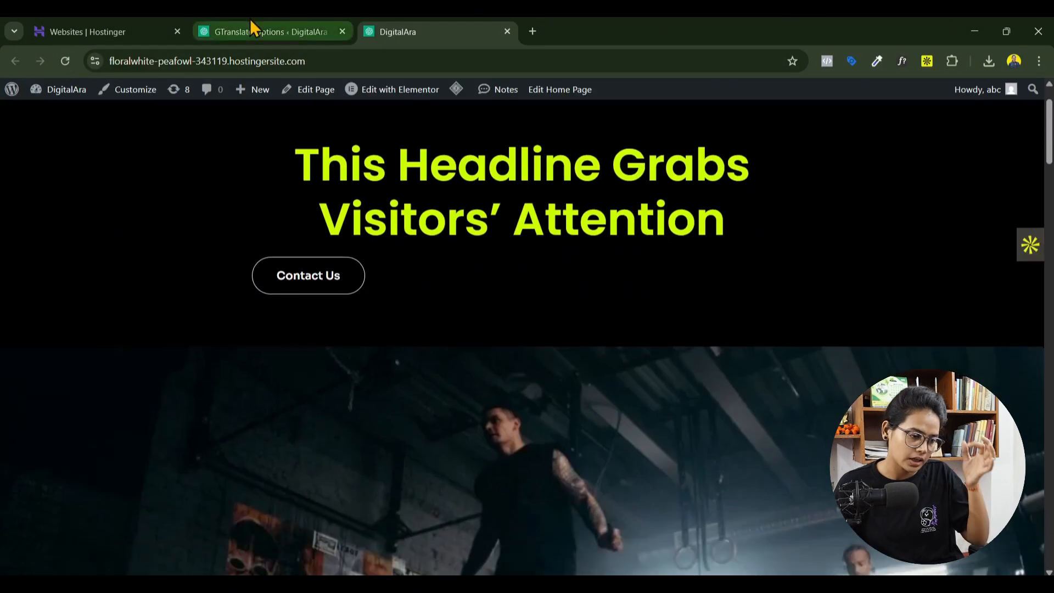
click(250, 30)
scroll(453, 331, down, 4)
click(437, 309)
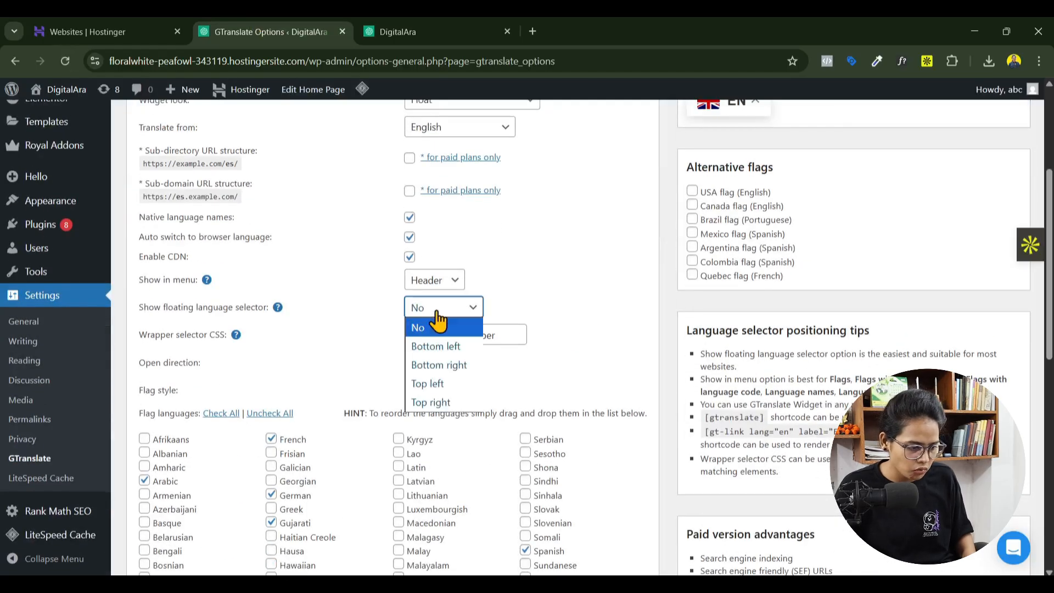
click(454, 346)
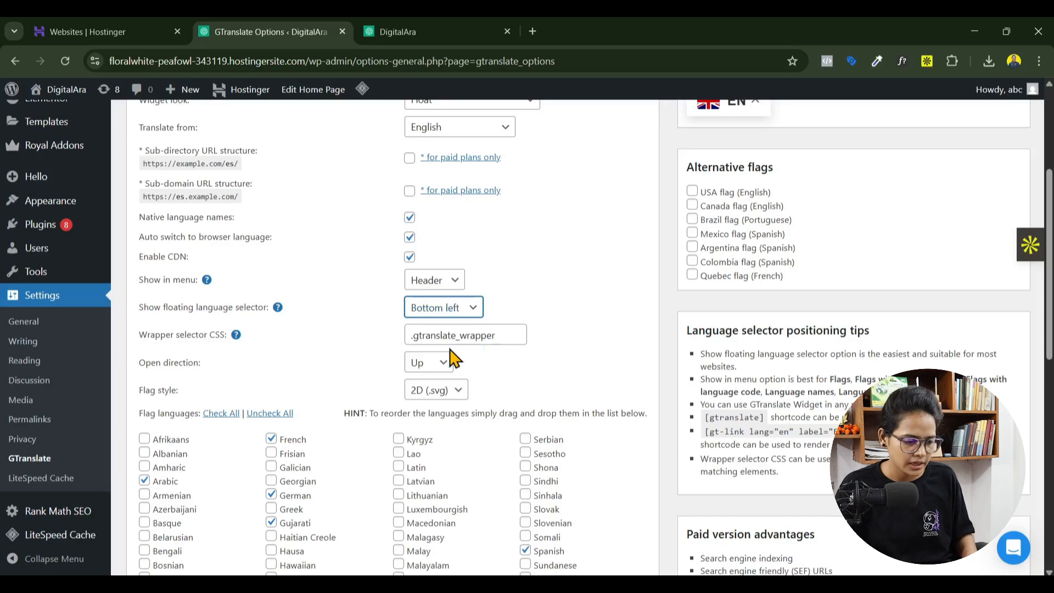
scroll(453, 360, down, 9)
click(163, 528)
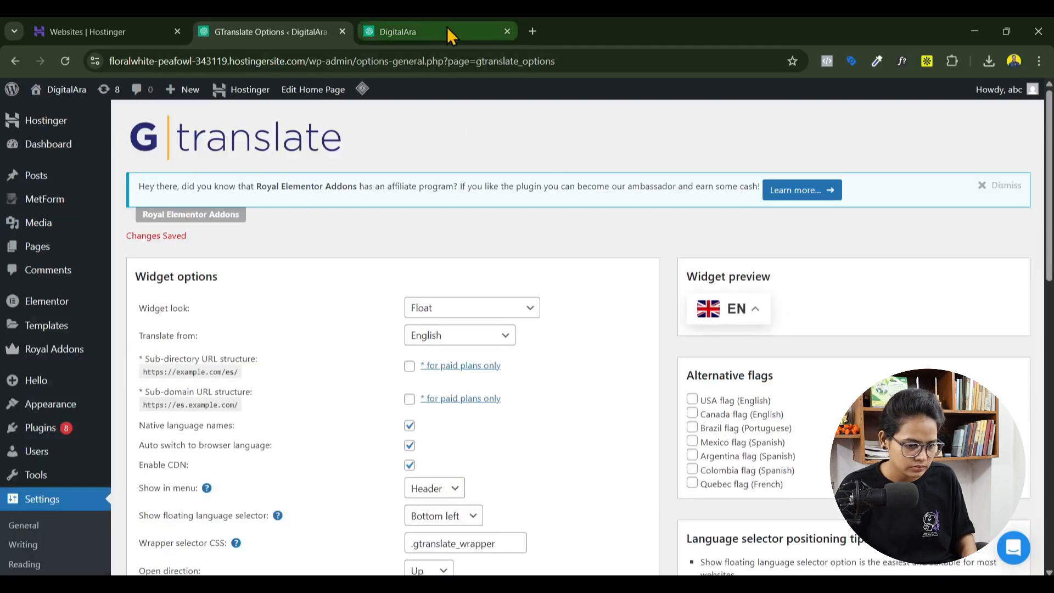
Step: Reload the home page, look through it for the floating language selector, and open the About page
click(446, 28)
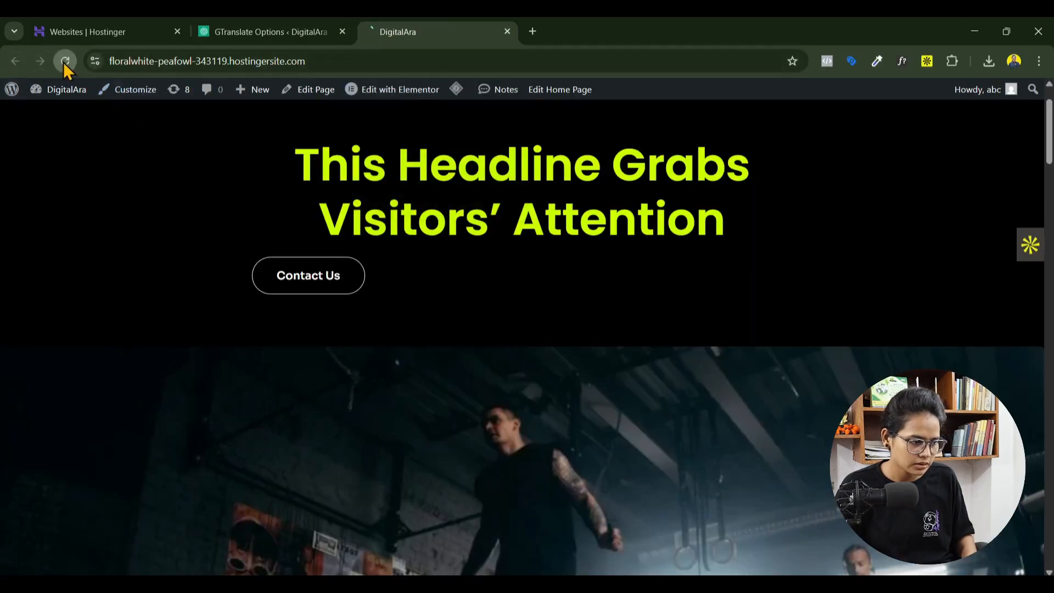
scroll(183, 332, down, 10)
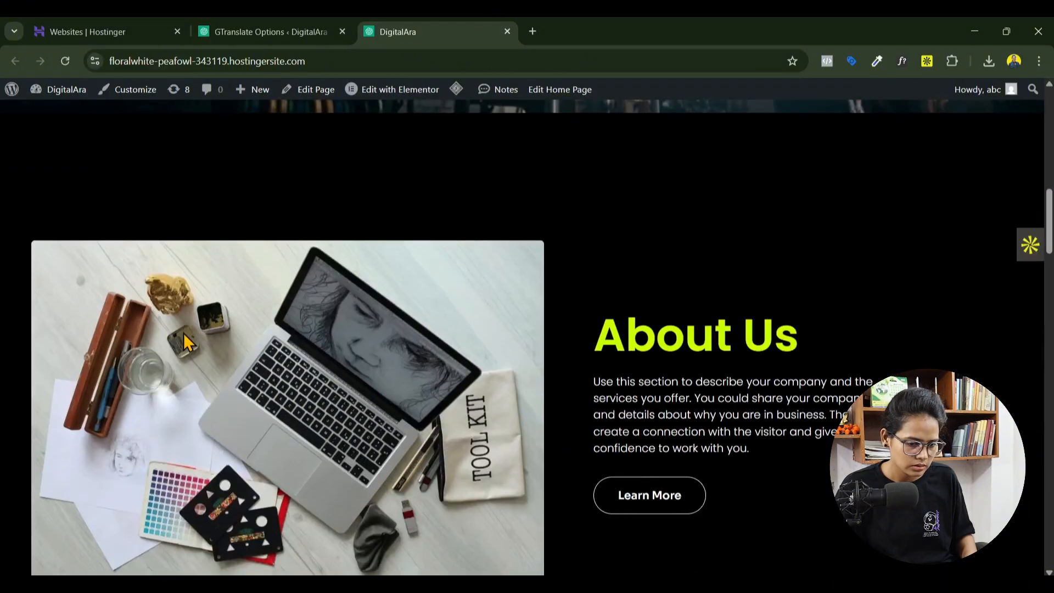
scroll(184, 333, down, 15)
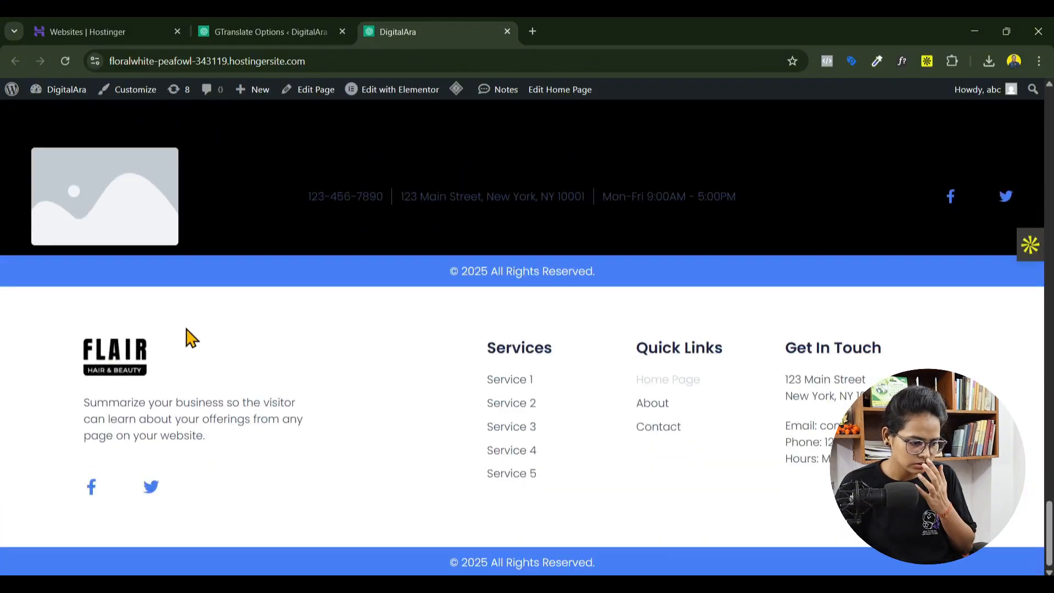
click(659, 406)
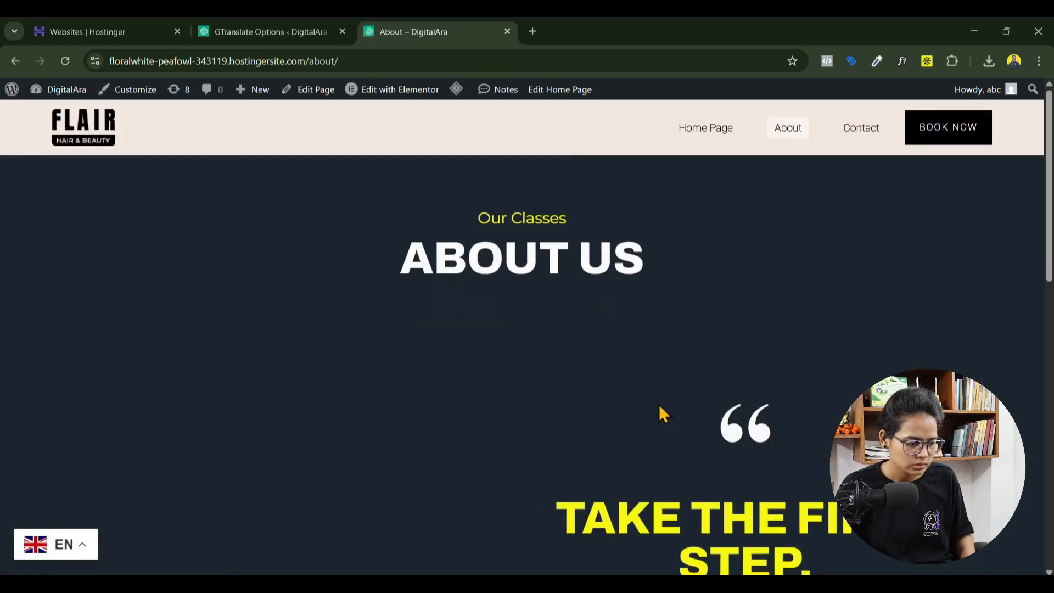
Step: Recheck the home page for the floating language selector and go back to the About page
click(258, 32)
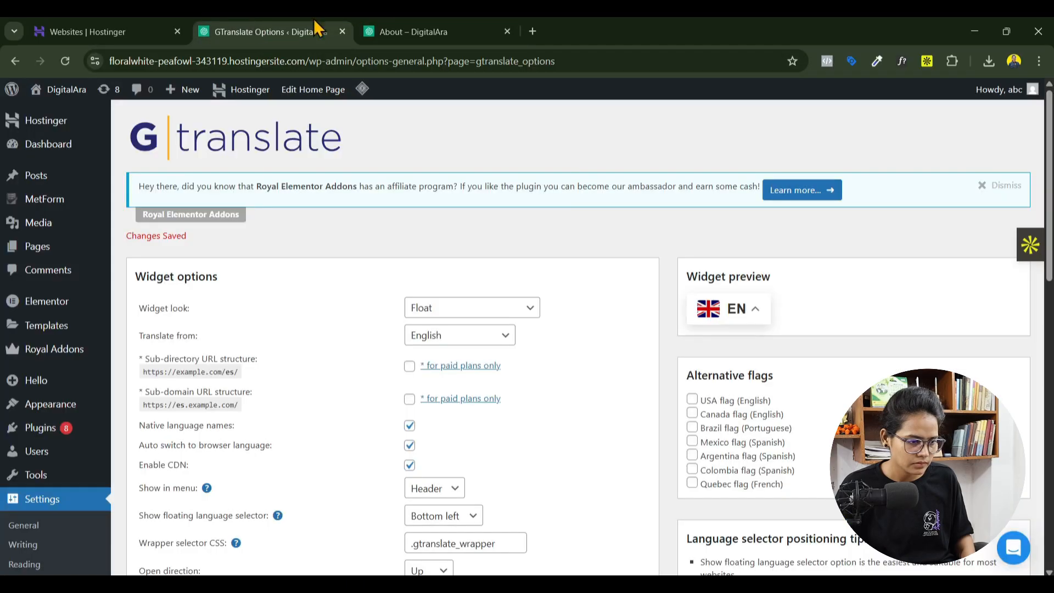
click(417, 32)
click(709, 142)
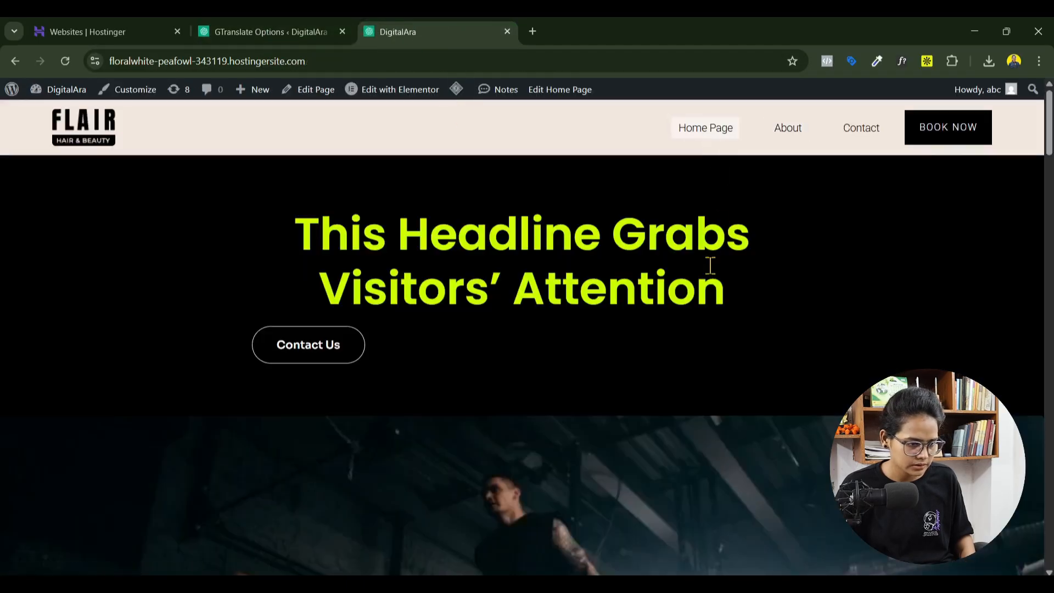
scroll(531, 431, down, 6)
scroll(526, 427, up, 8)
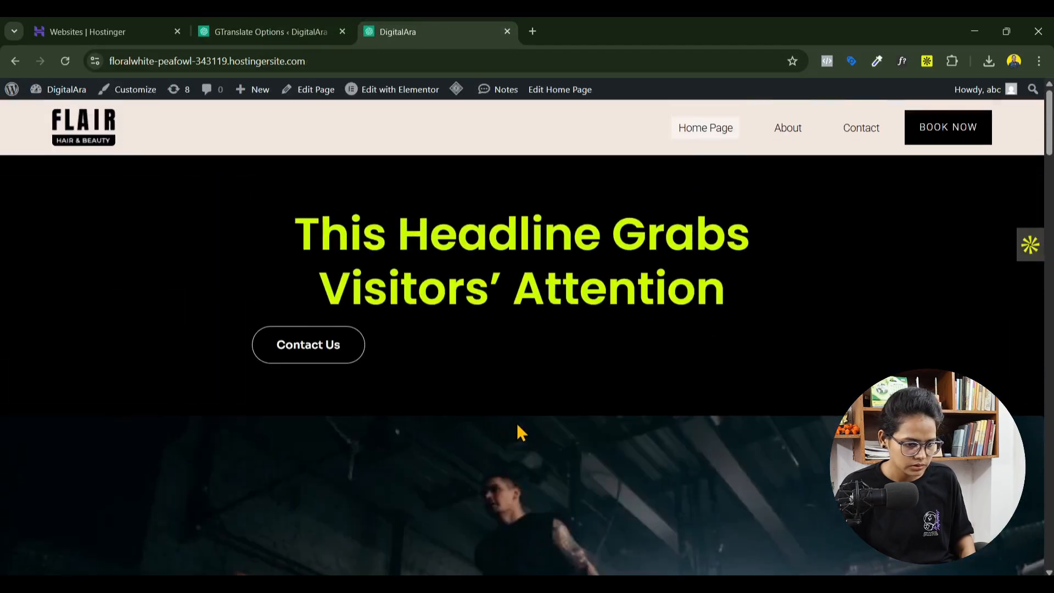
click(788, 141)
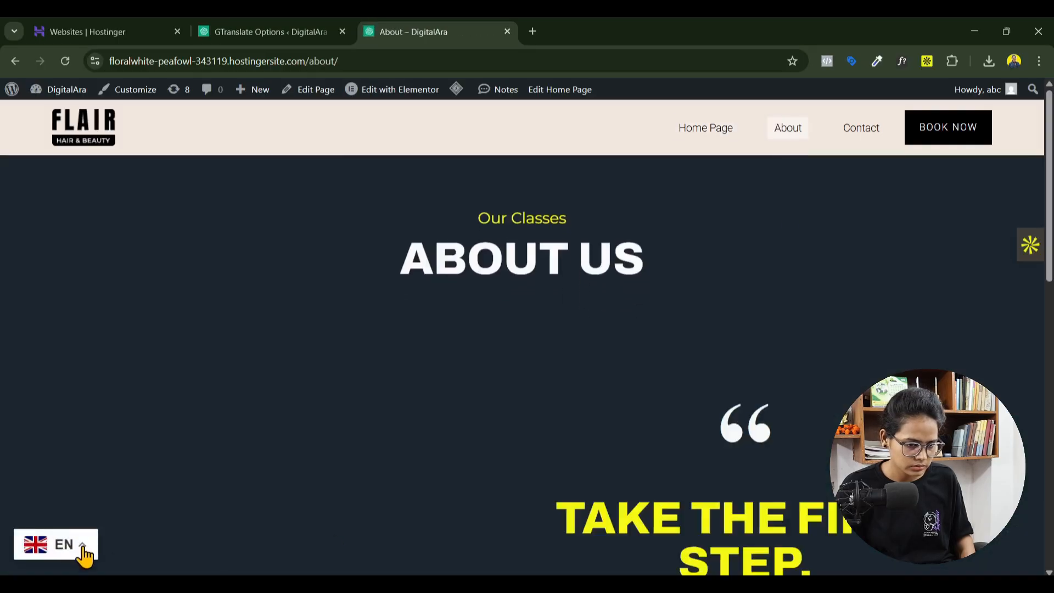
Step: Translate the About page into Gujarati with the floating language selector and look through the translated content
click(84, 549)
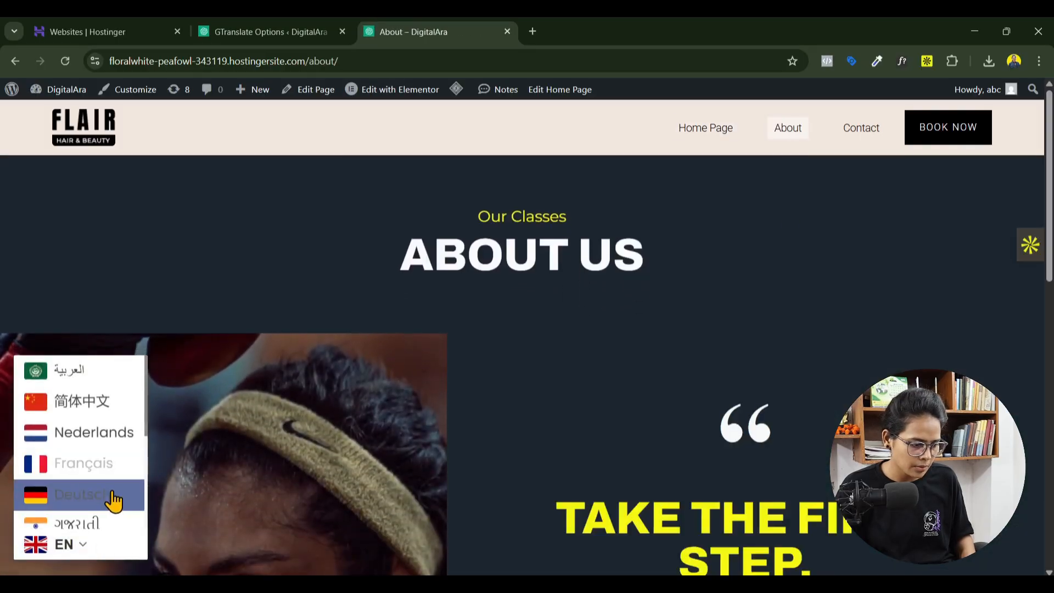
click(110, 526)
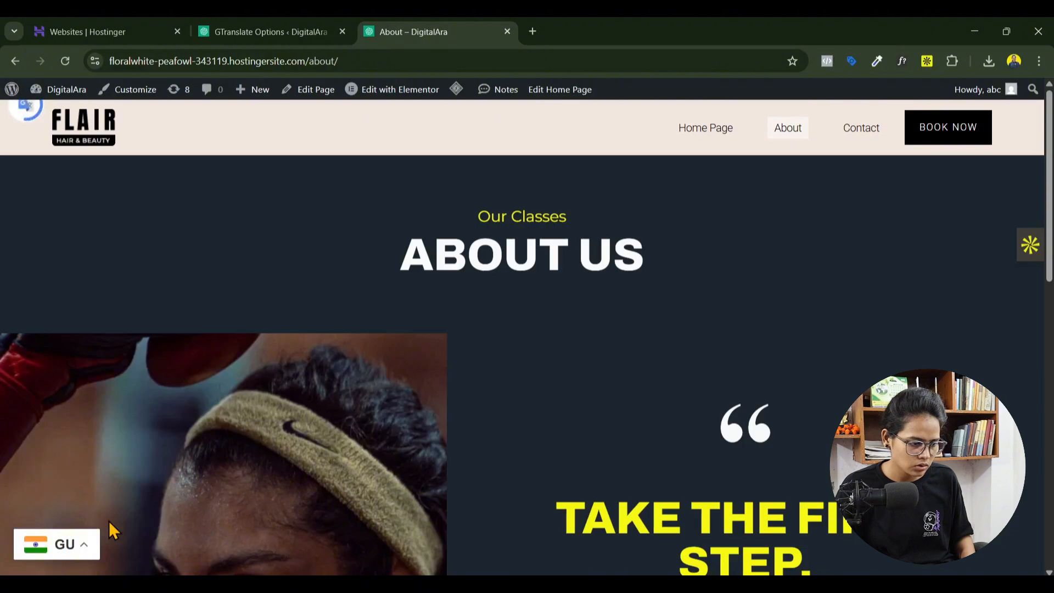
scroll(670, 474, down, 5)
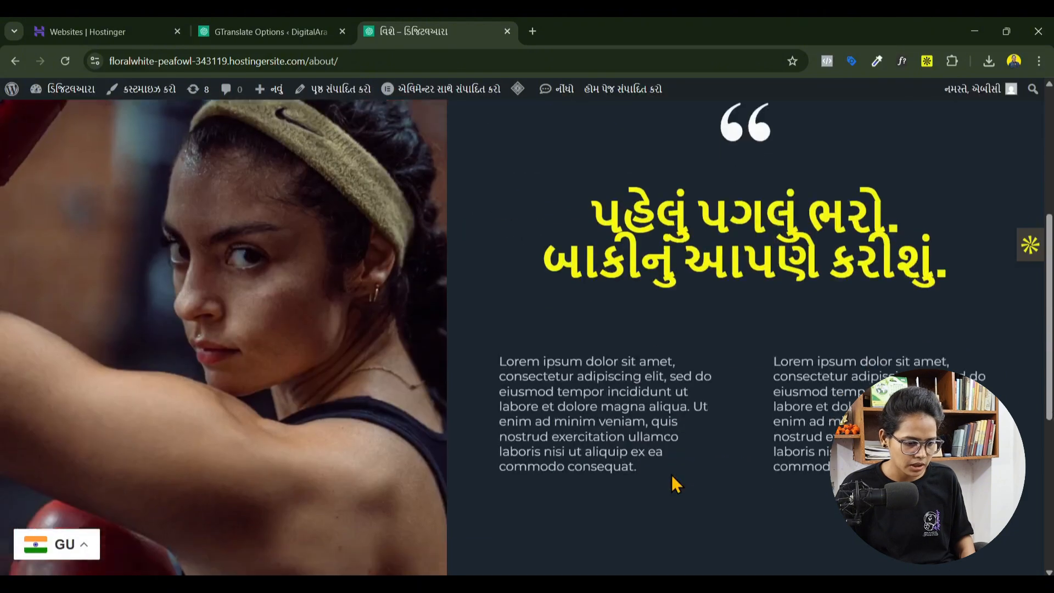
Step: Look through the rest of the Gujarati About page and switch it back to English with the floating language selector
scroll(672, 475, down, 6)
scroll(671, 475, up, 10)
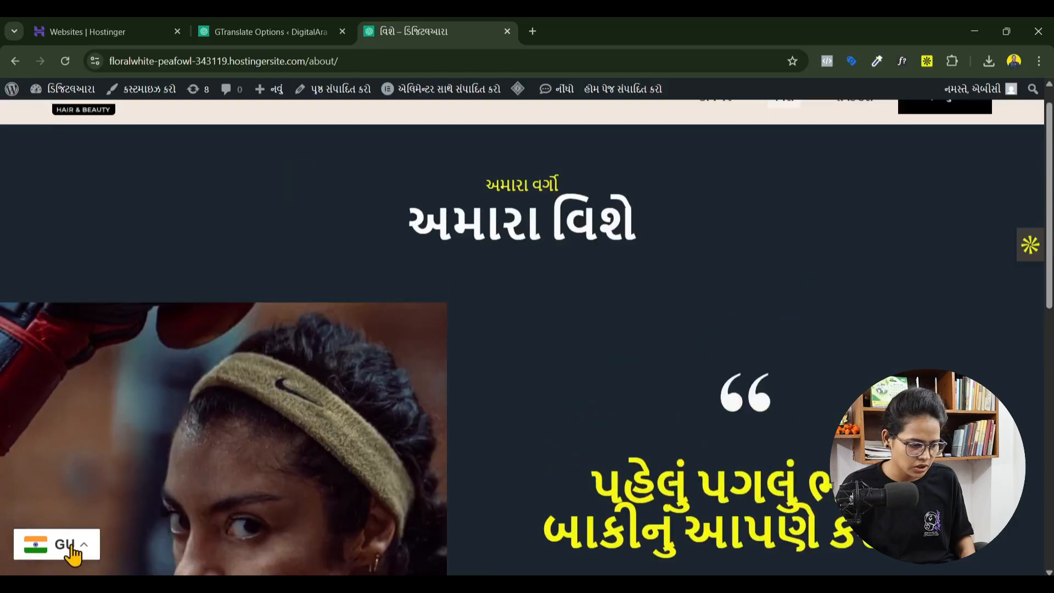
click(72, 548)
click(85, 473)
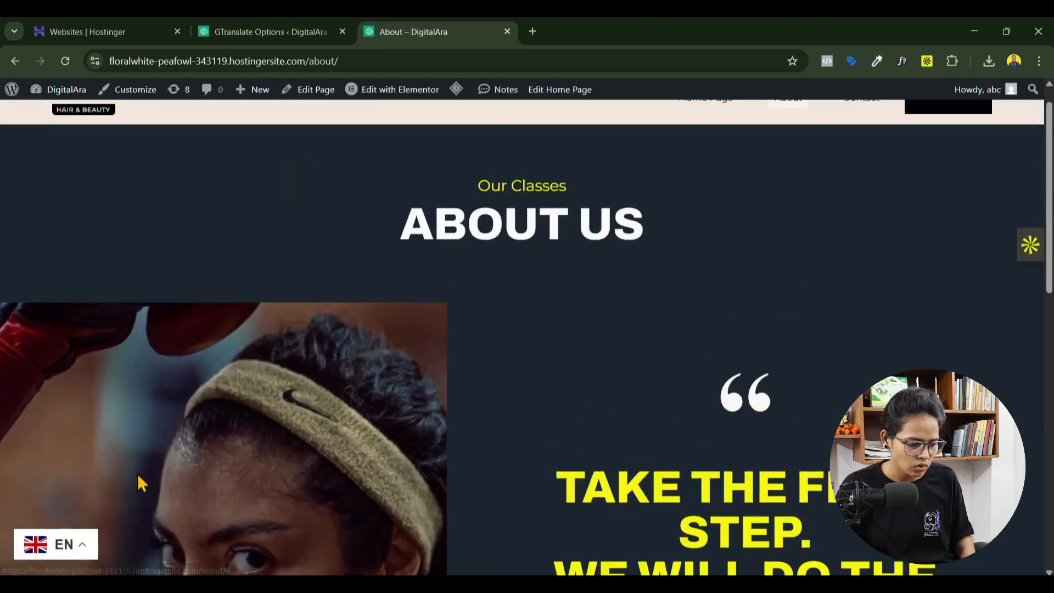
Step: Translate the About page into Hindi with the floating language selector and look through the translated content
click(60, 563)
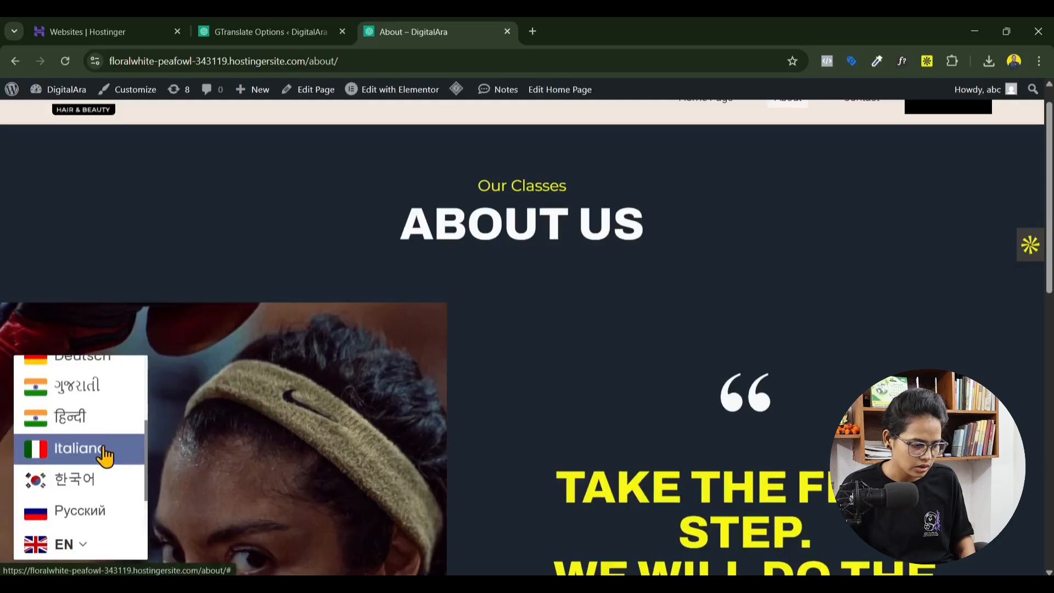
click(99, 431)
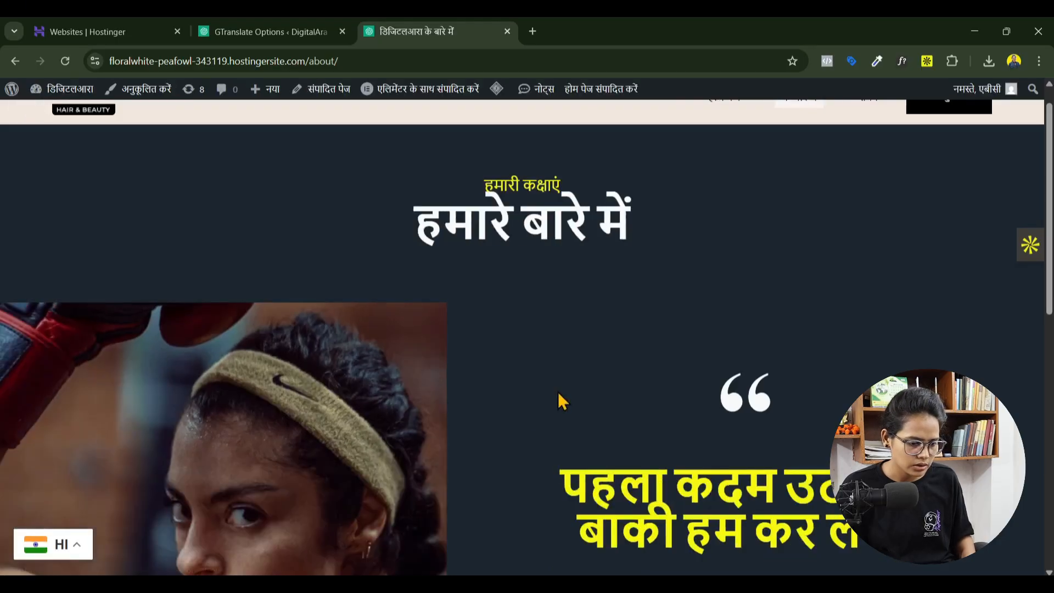
scroll(558, 392, down, 5)
scroll(559, 395, down, 6)
scroll(536, 435, up, 15)
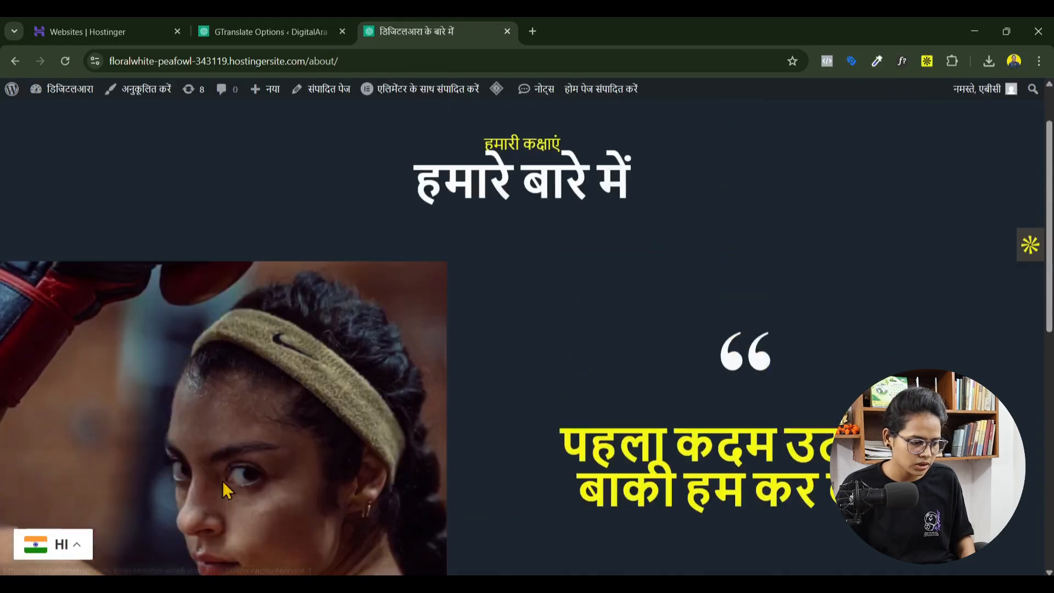
Step: Translate the About page into Italian with the floating language selector and look through the translated content
click(64, 549)
scroll(66, 459, down, 1)
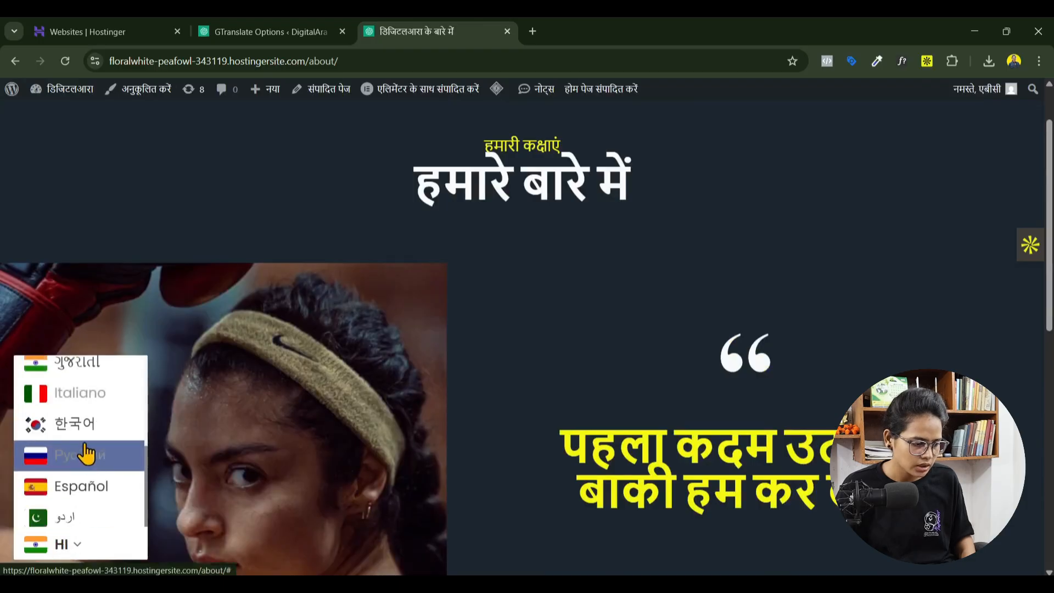
click(88, 407)
scroll(674, 433, down, 5)
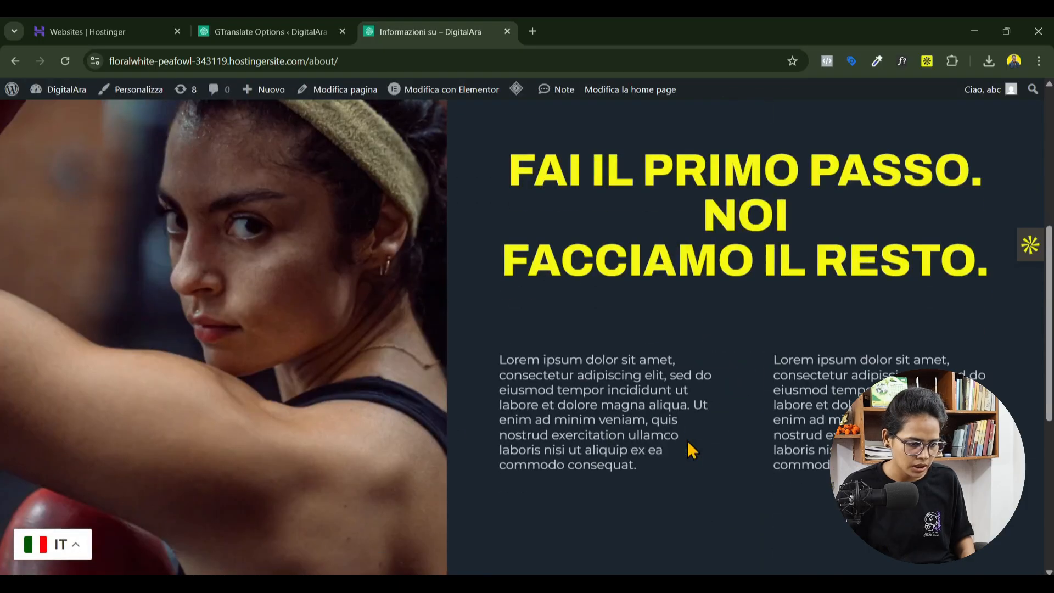
Step: Translate the About page into Arabic and look through it down to the footer, reopening the page from the footer's quick links
click(69, 551)
scroll(101, 494, down, 2)
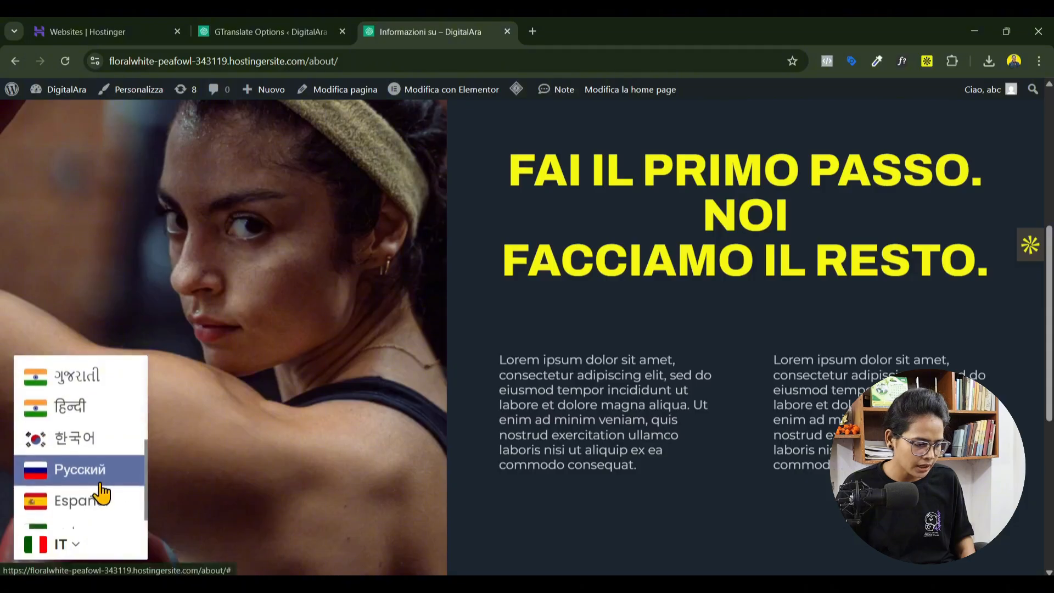
scroll(110, 513, up, 1)
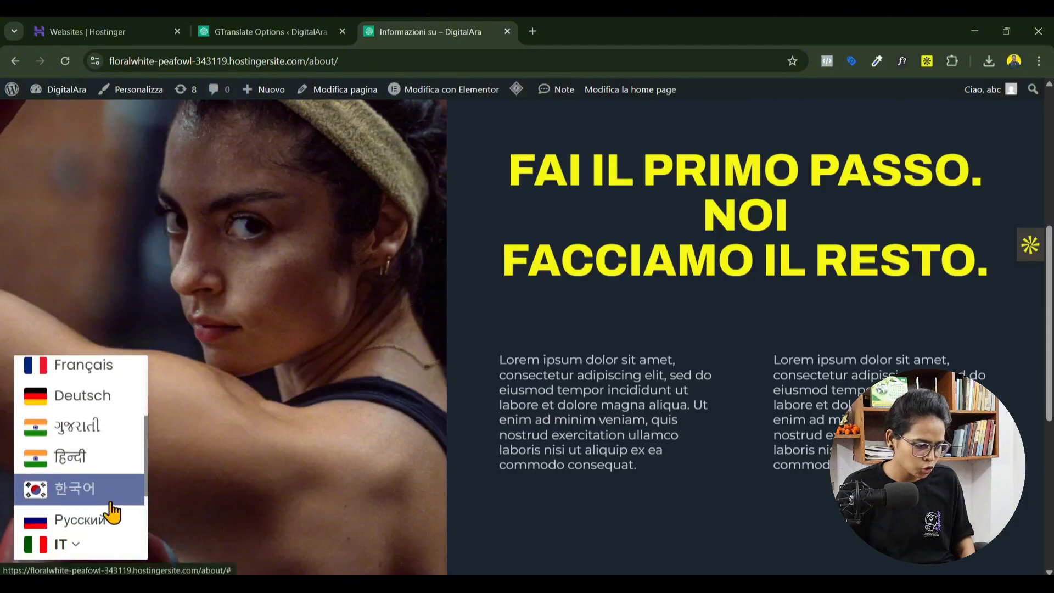
scroll(94, 472, up, 2)
scroll(102, 494, up, 3)
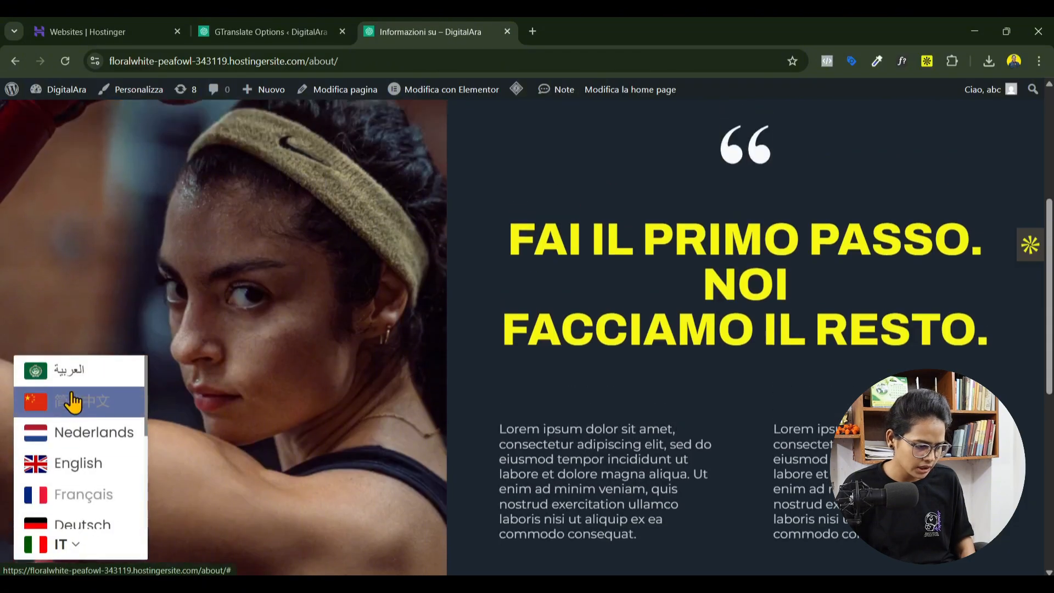
click(70, 375)
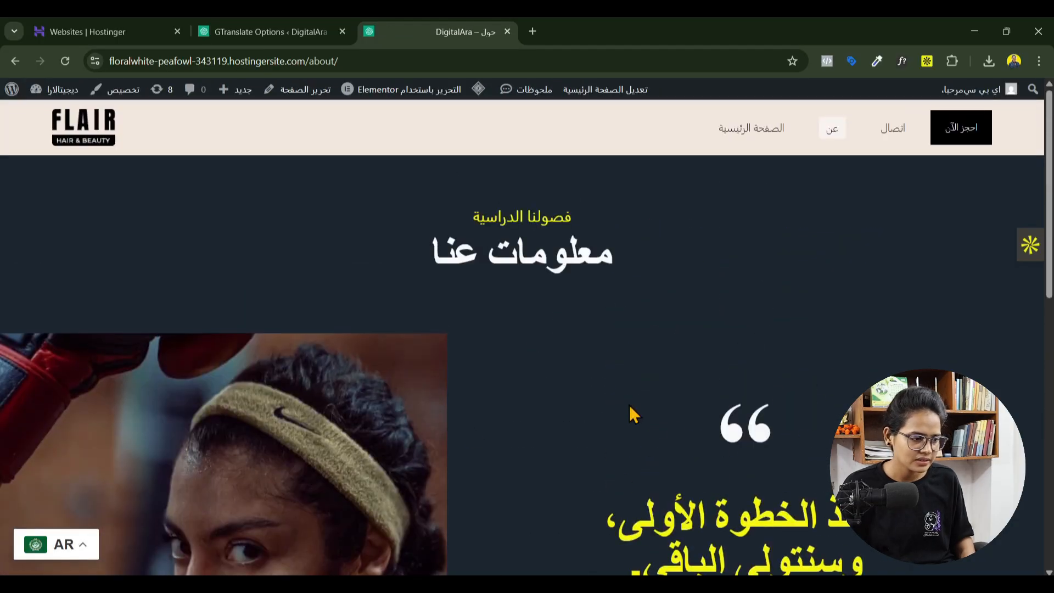
scroll(631, 415, down, 15)
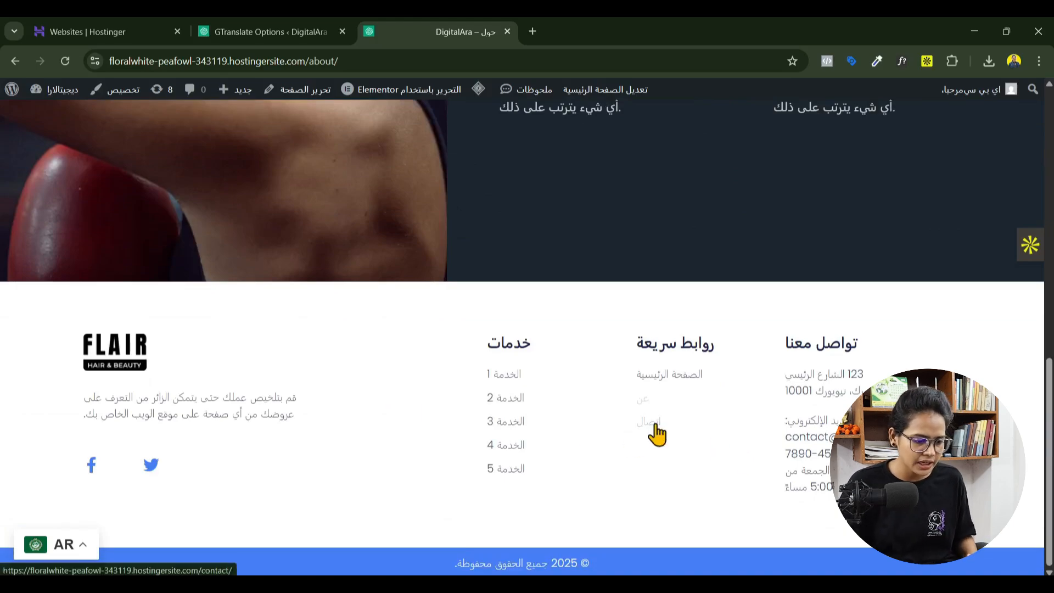
click(643, 399)
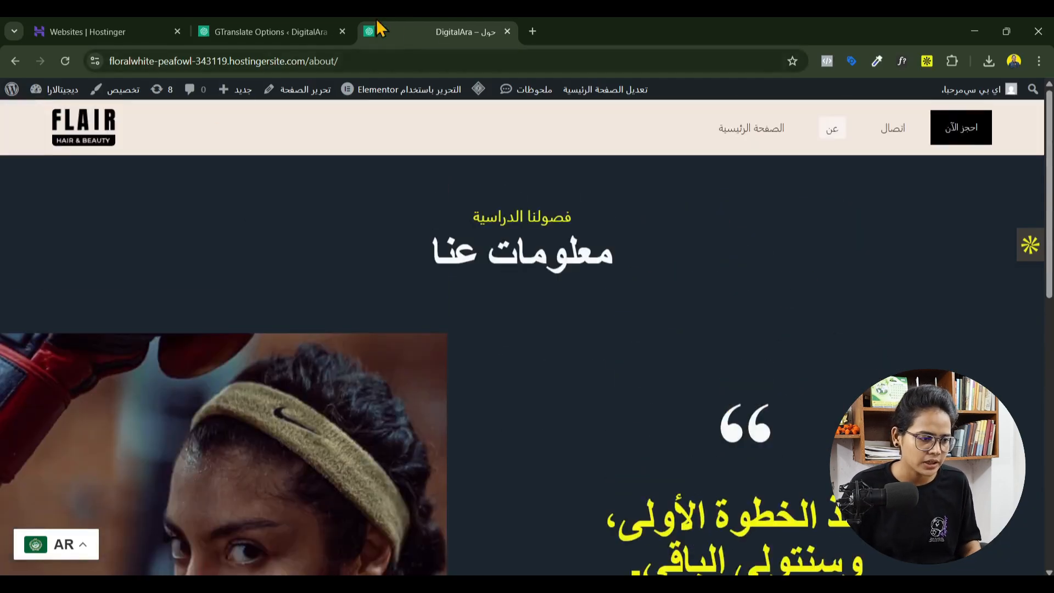
Step: Return to the GTranslate options and review the flag languages and the available choices for Show floating language selector and Show in menu
click(324, 32)
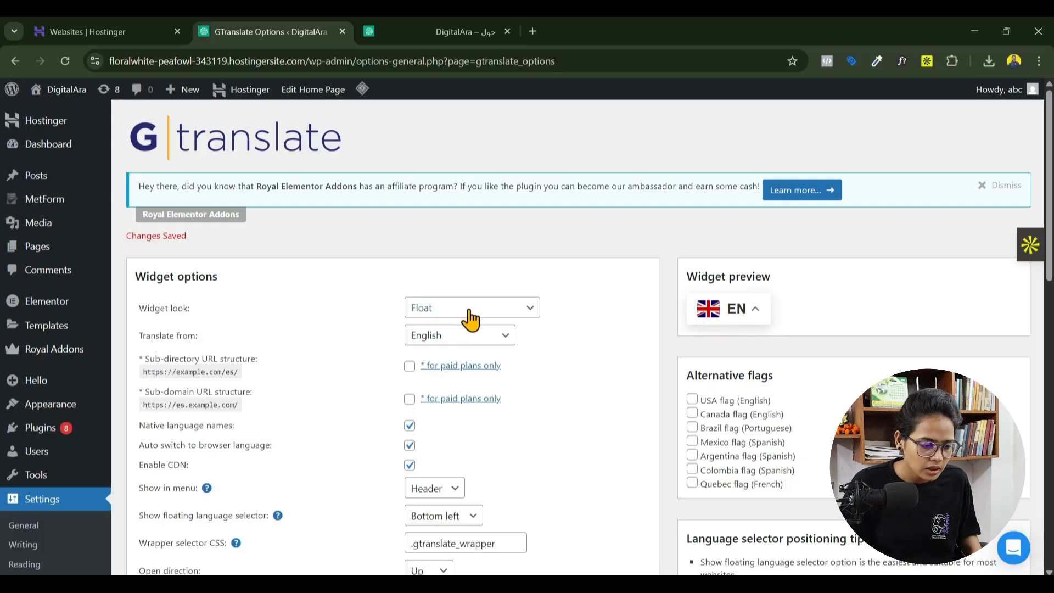
scroll(636, 362, down, 9)
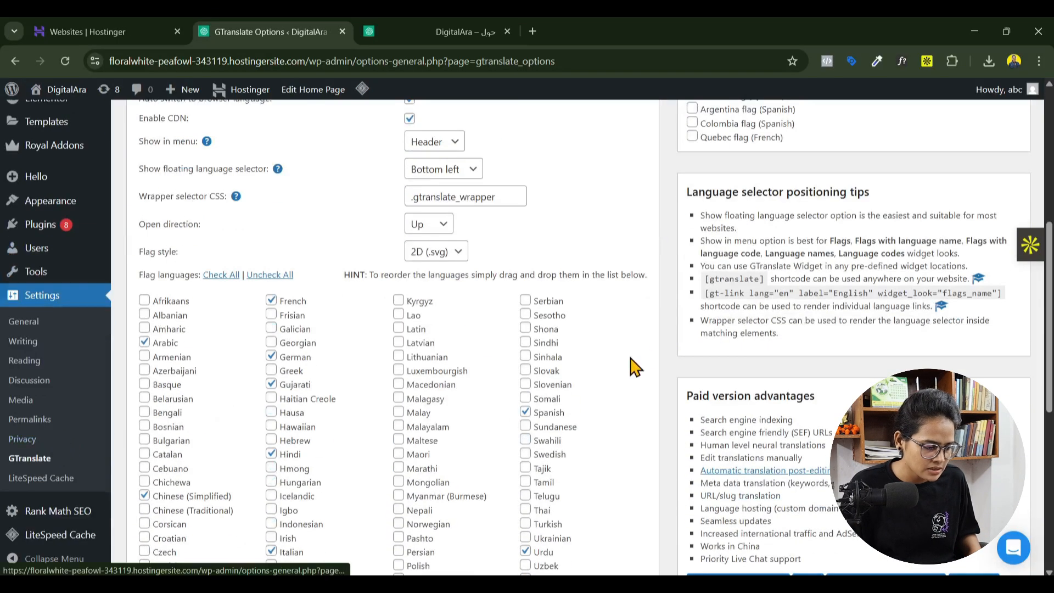
scroll(505, 294, down, 2)
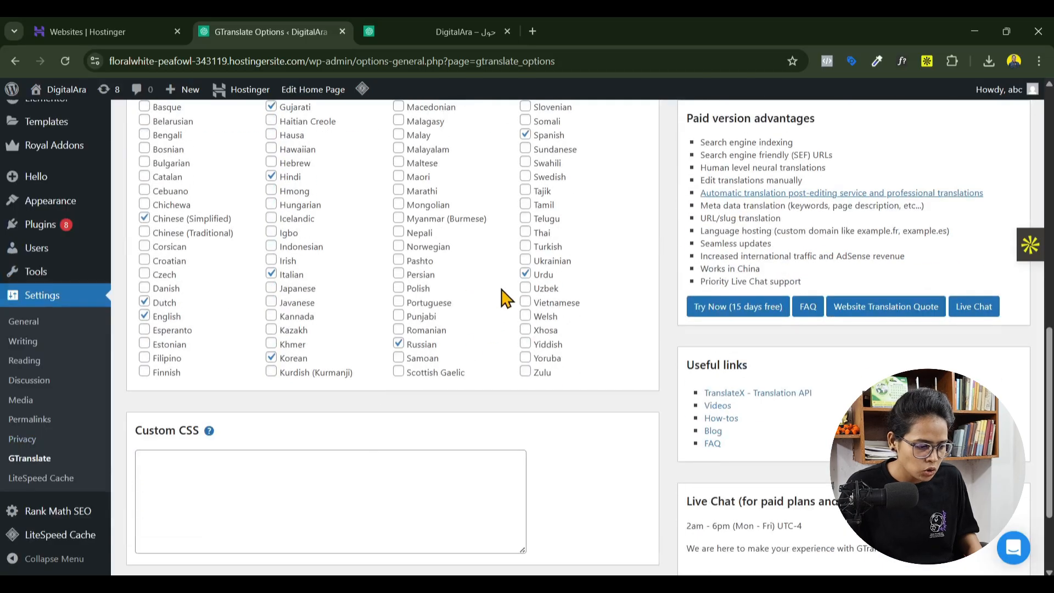
scroll(595, 384, up, 6)
scroll(571, 392, up, 2)
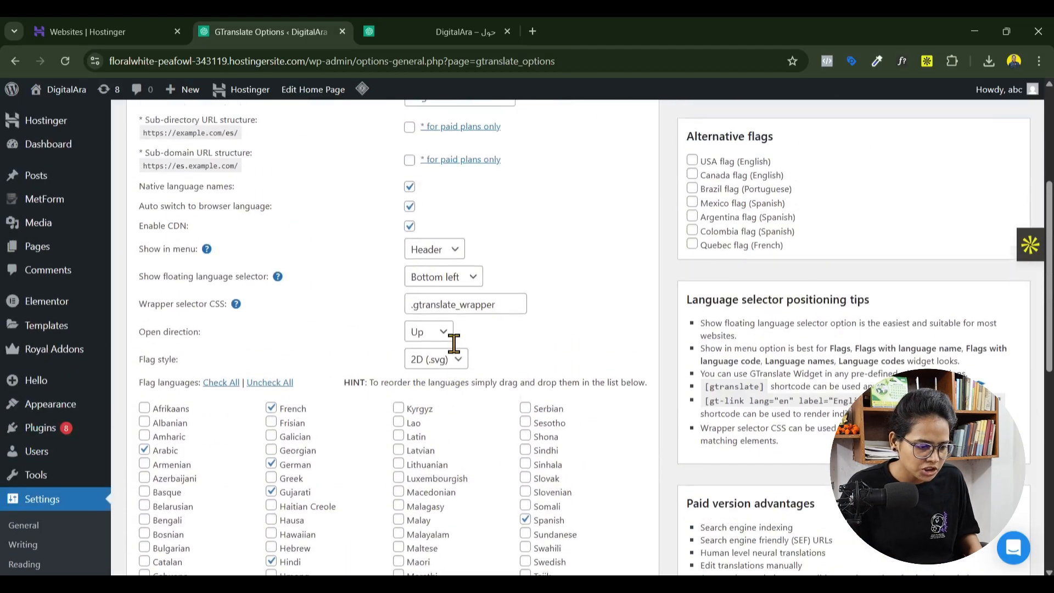
click(448, 311)
click(396, 319)
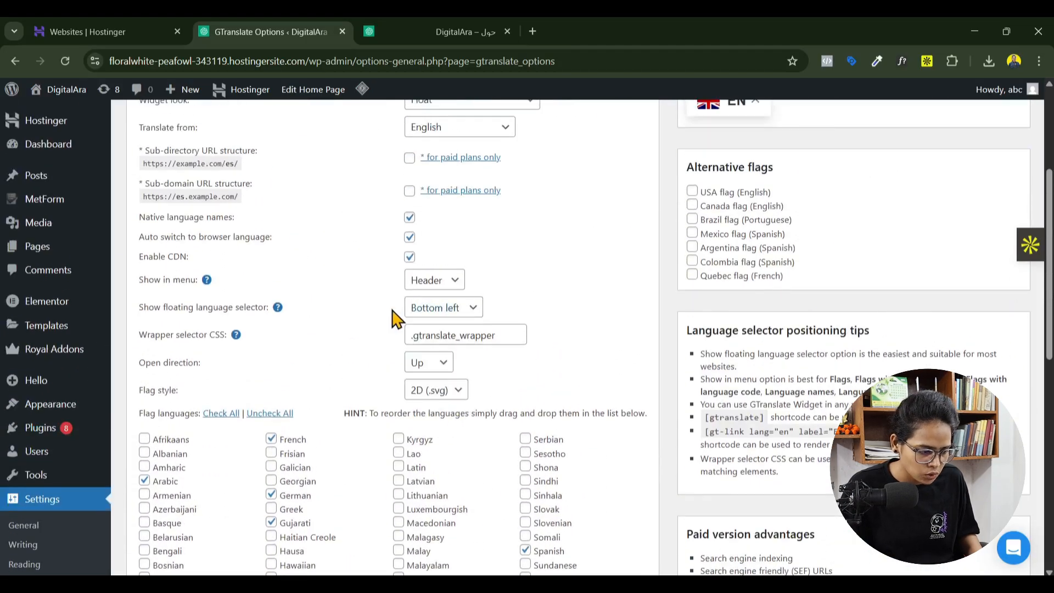
click(444, 290)
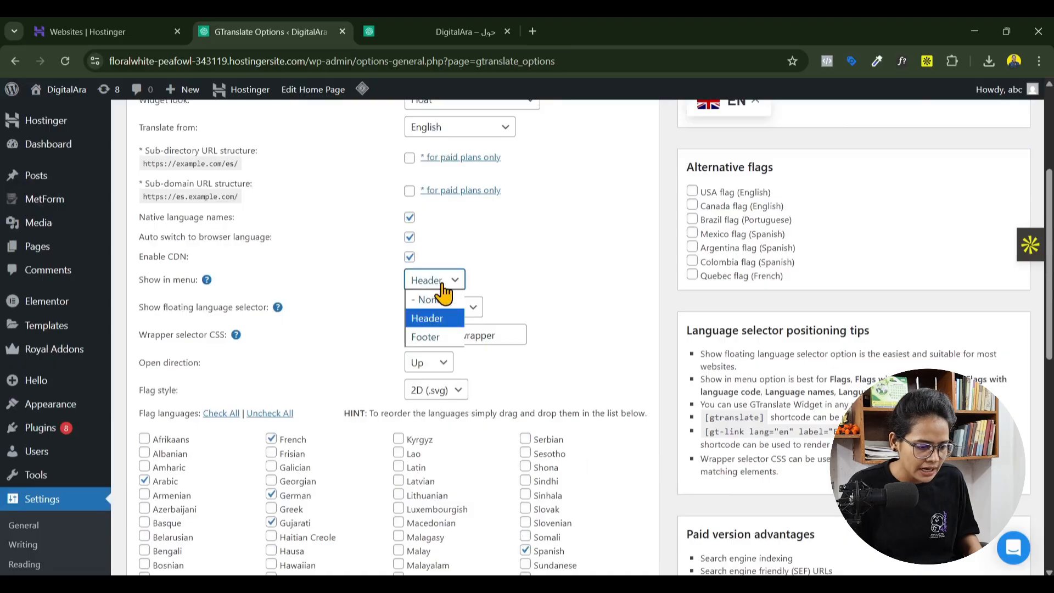
click(378, 315)
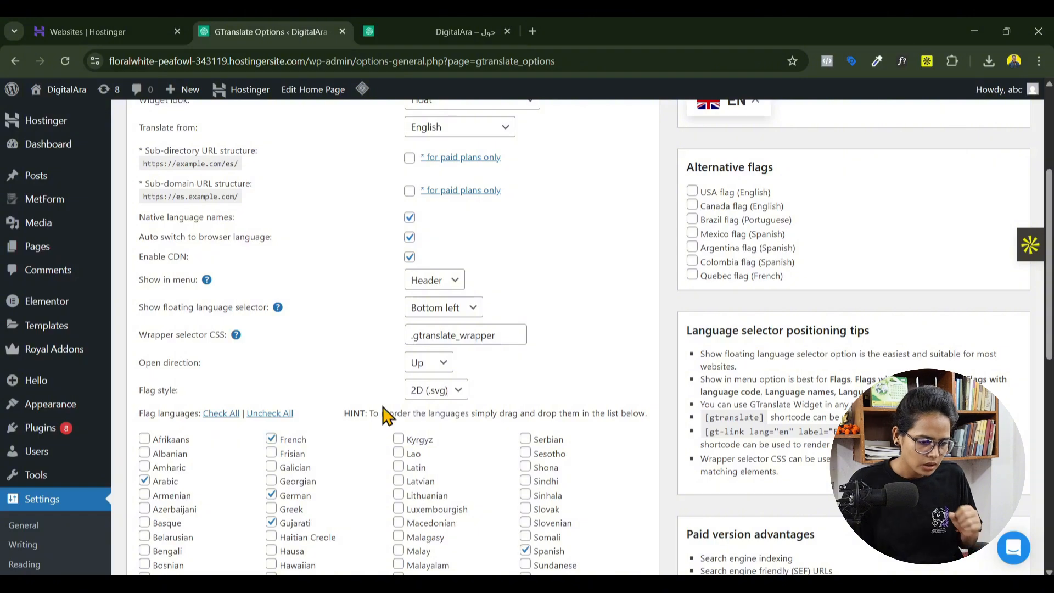
scroll(635, 358, up, 5)
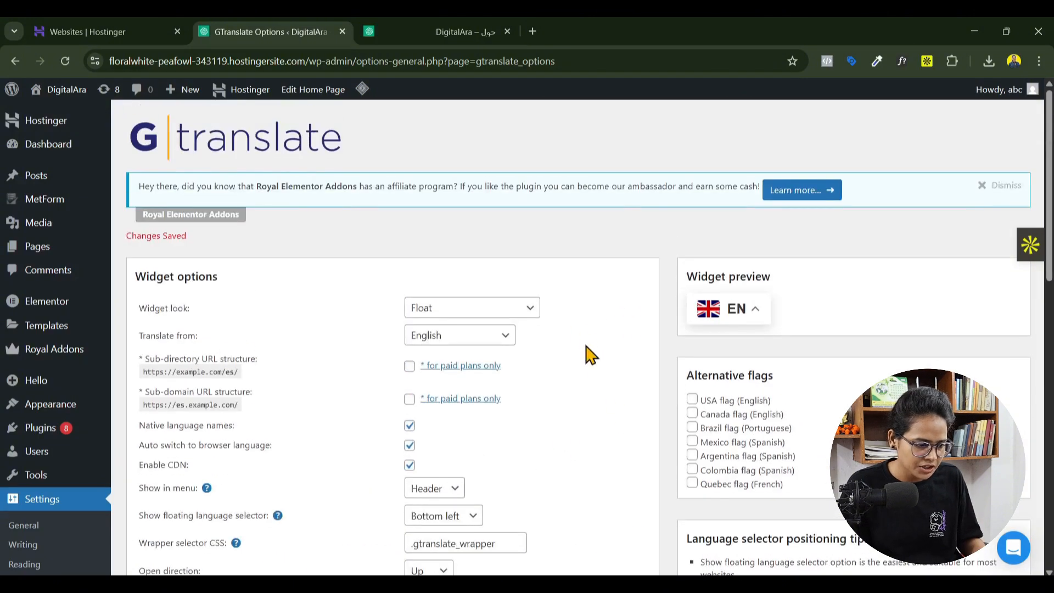